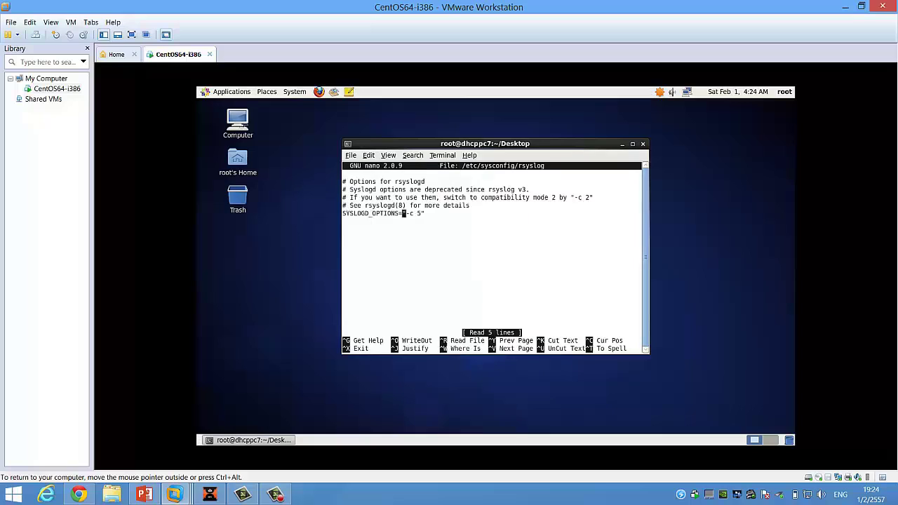
Step: Replace the SYSLOGD_OPTIONS value in /etc/sysconfig/rsyslog with "-m 0 -r -t 514" and save the file on exit
key("BackSpace")
key("BackSpace")
key("BackSpace")
key("BackSpace")
key("BackSpace")
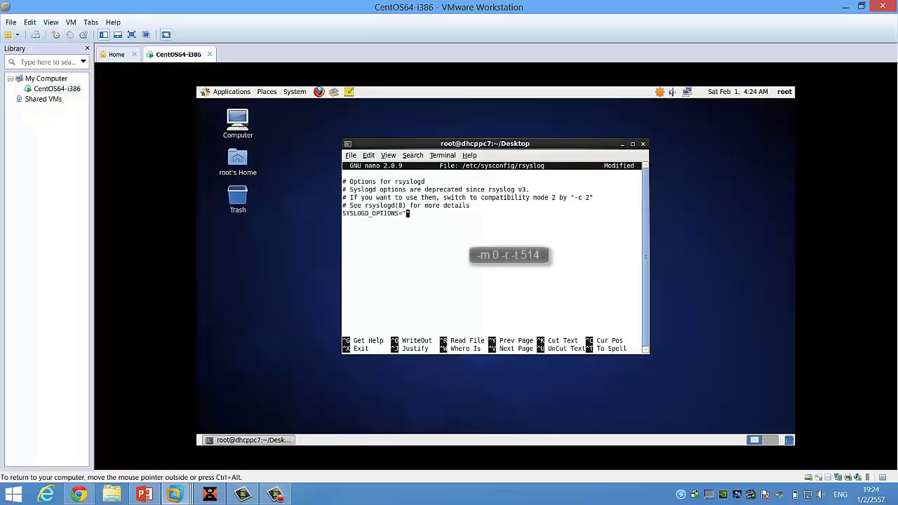
type("-m ")
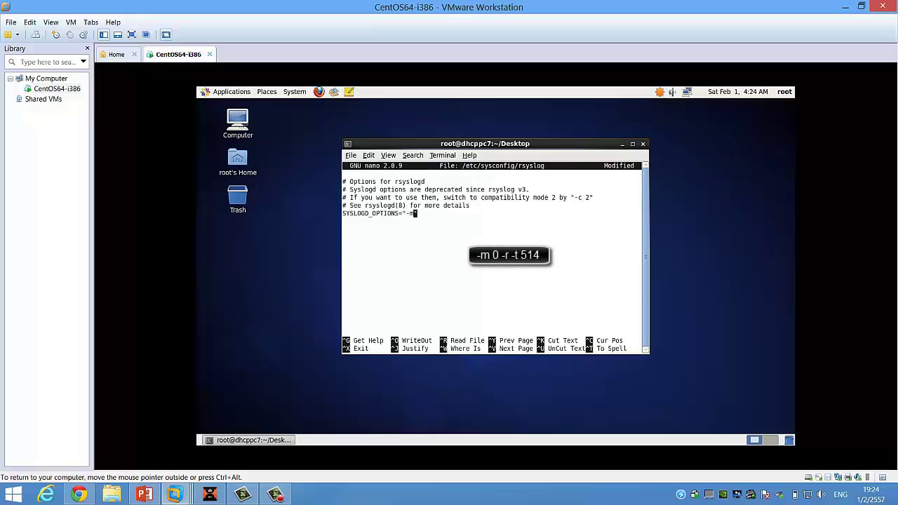
type("0 -r -t 514")
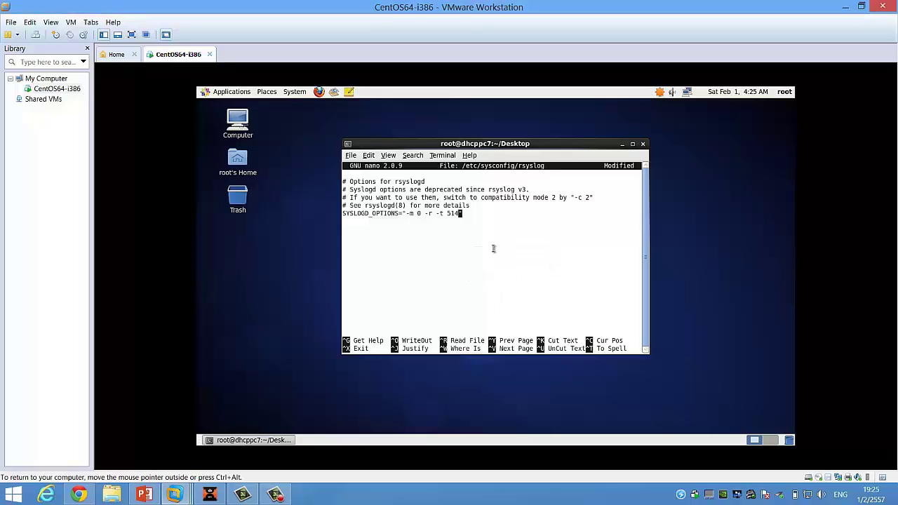
key("ctrl+x")
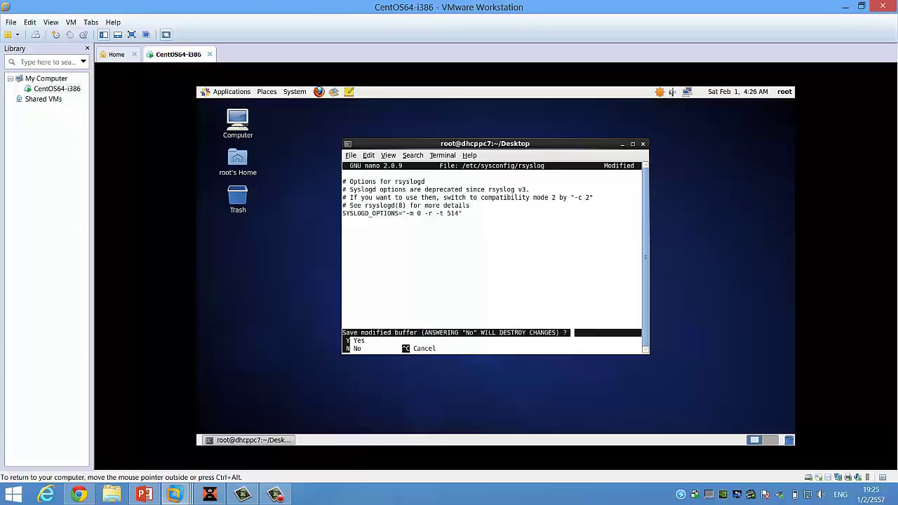
key("y")
key("Return")
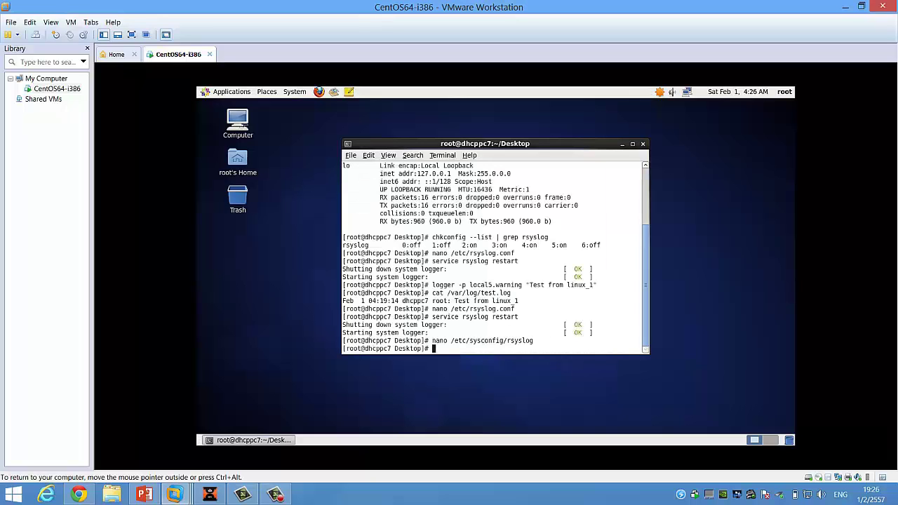
Step: Restart the rsyslog service with the earlier command service rsyslog restart
key("Up")
key("Up")
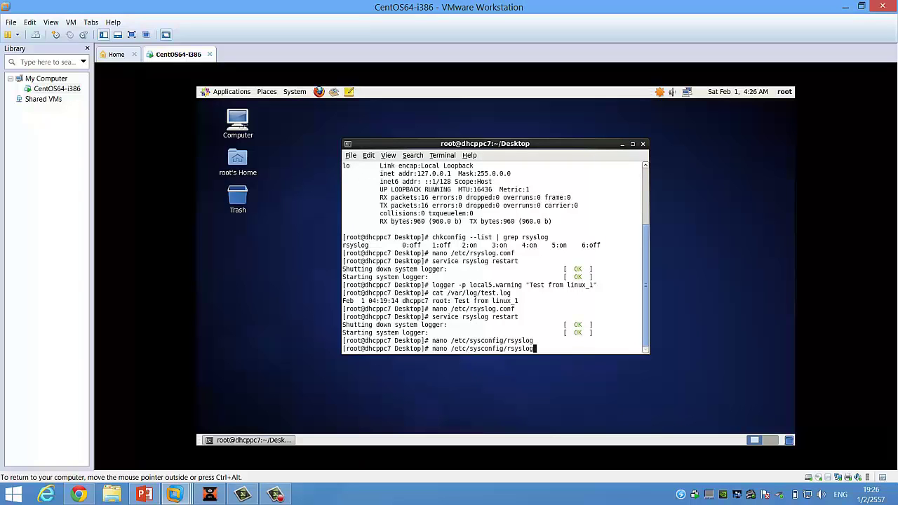
key("Return")
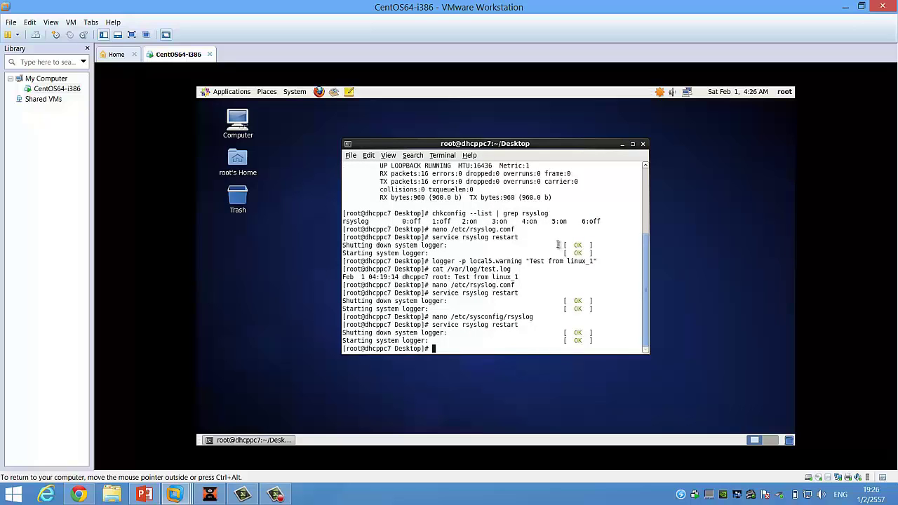
Step: Switch to Kiwi SyslogGen on the Windows host, keeping target IP address 192.168.1.9 and facility Local5
left_click(844, 9)
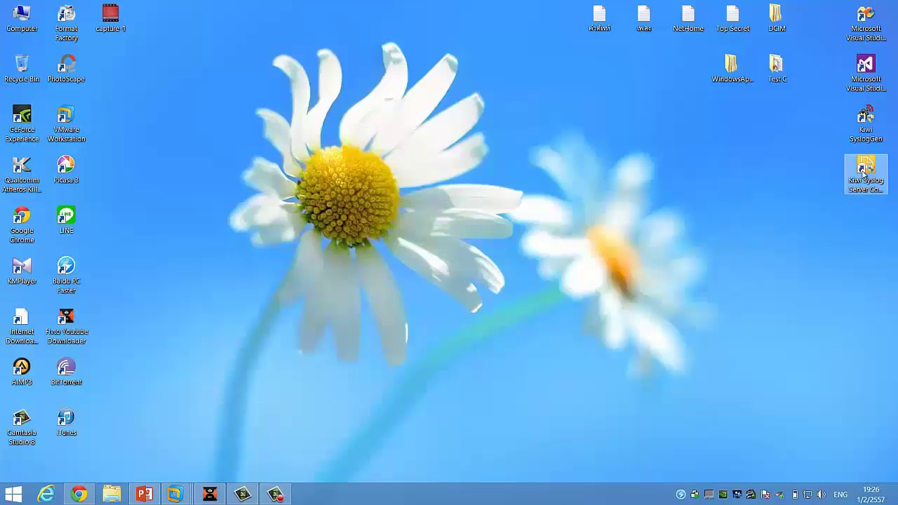
double_click(854, 124)
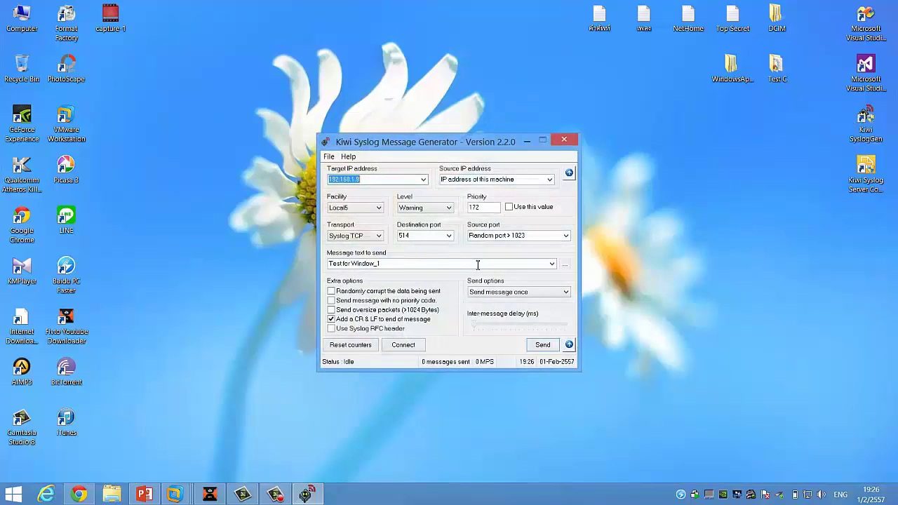
double_click(352, 179)
left_click(359, 208)
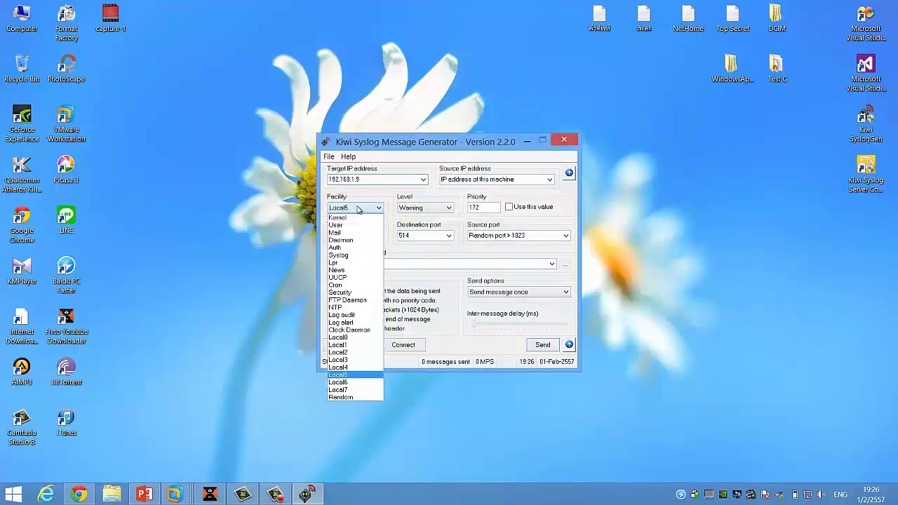
left_click(367, 210)
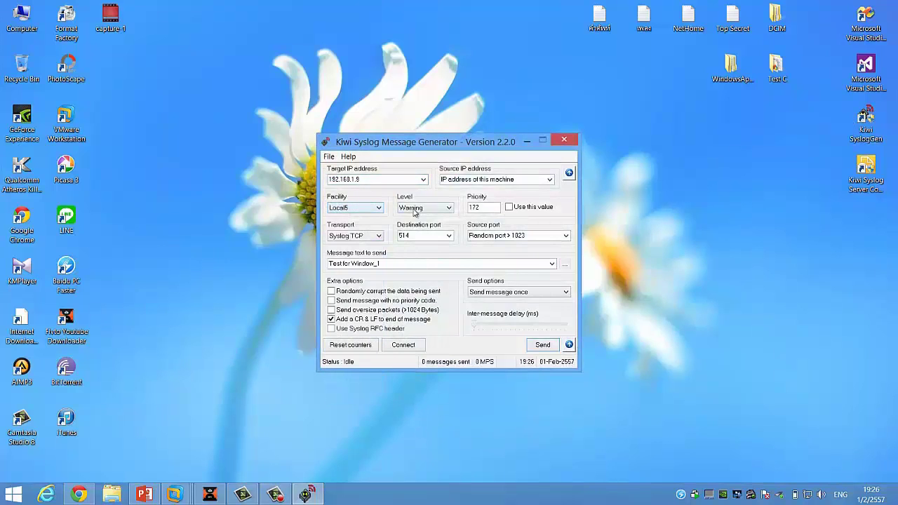
Step: Set the transport to Syslog UDP and send the message "Test for Window_1" once
left_click(378, 236)
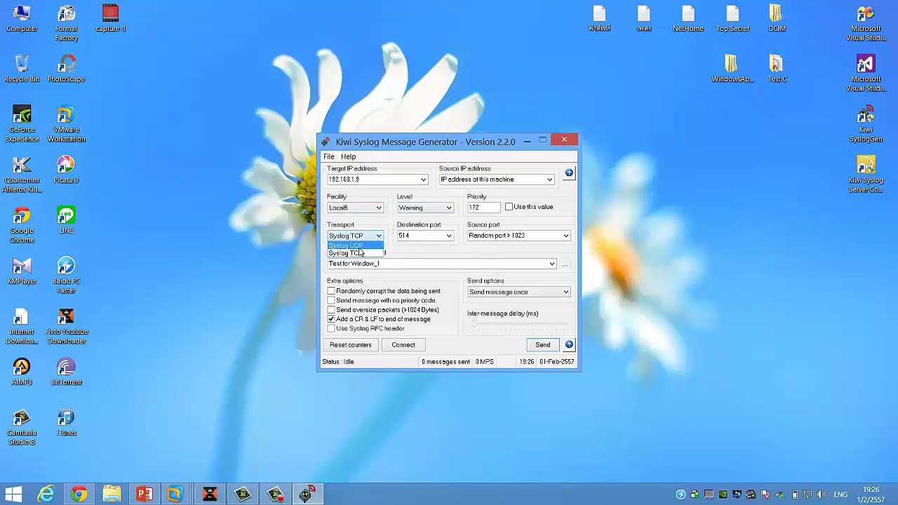
left_click(358, 244)
left_click(382, 263)
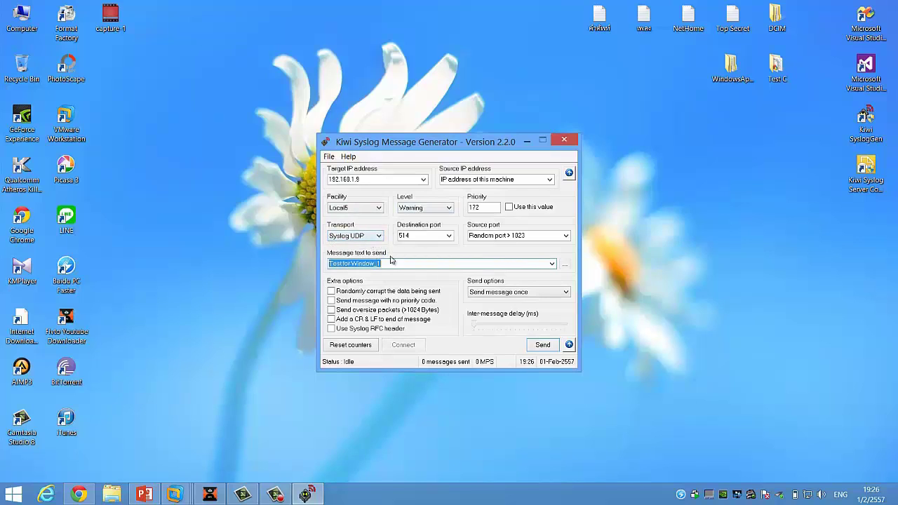
left_click(390, 260)
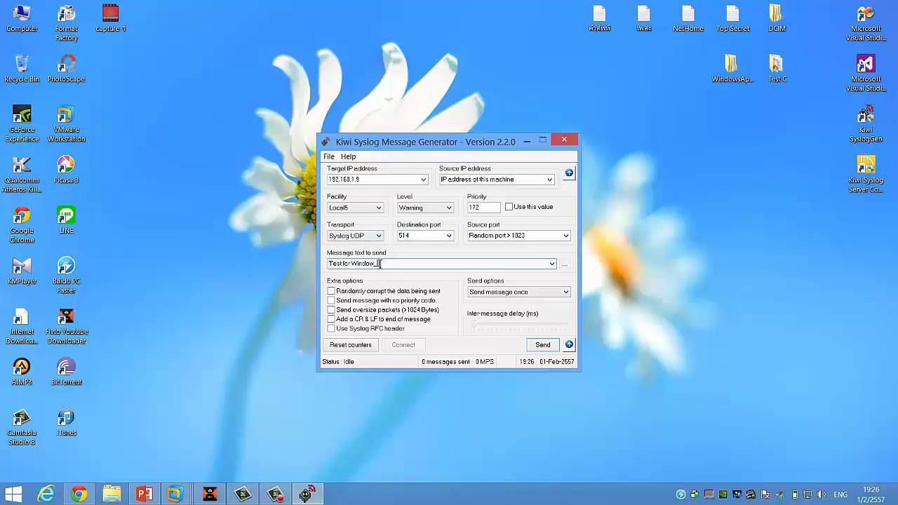
left_click(544, 345)
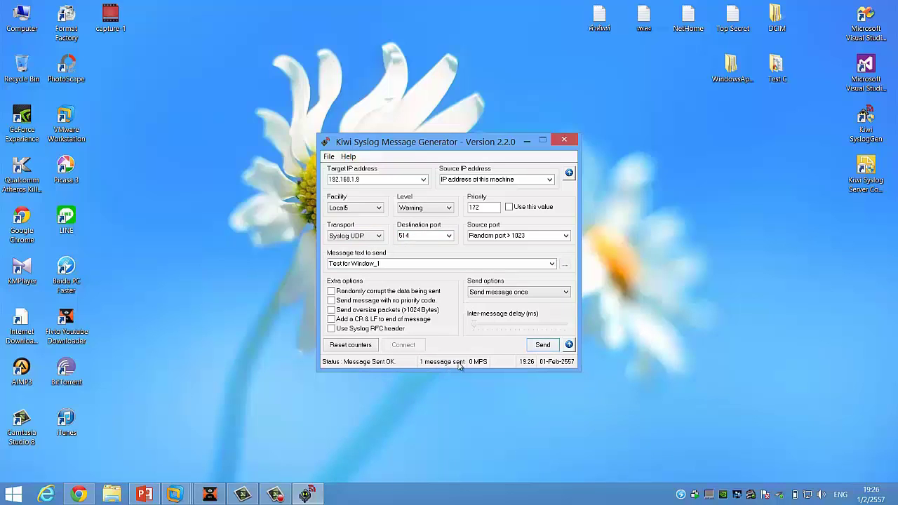
Step: Change the transport to Syslog TCP, connect to the target, and send the test message again
left_click(363, 237)
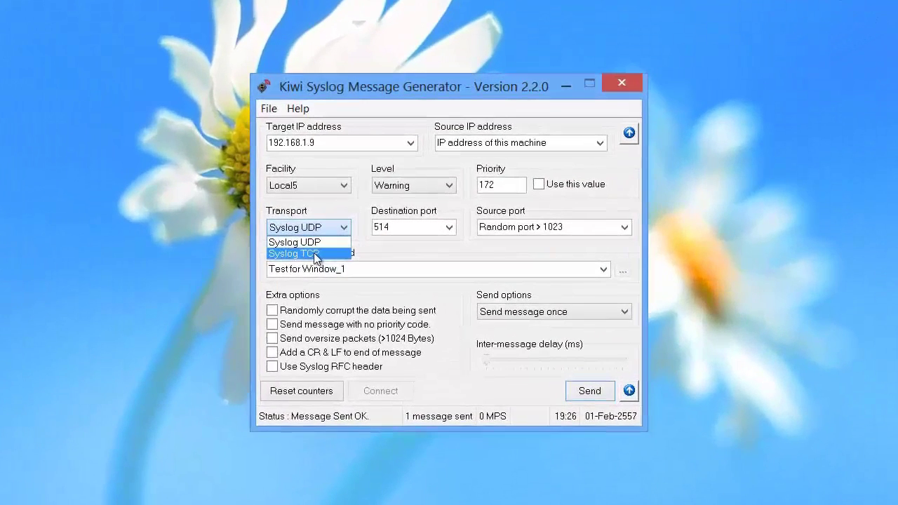
left_click(361, 254)
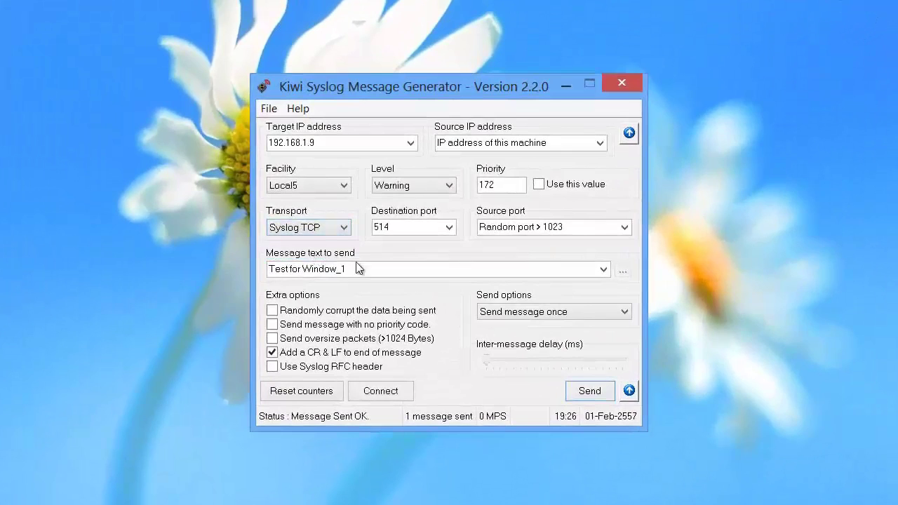
left_click(381, 391)
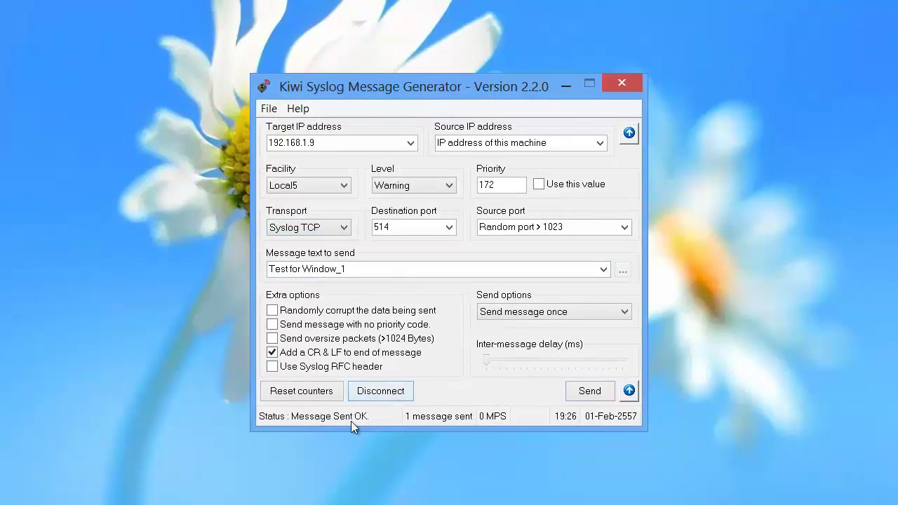
left_click(579, 397)
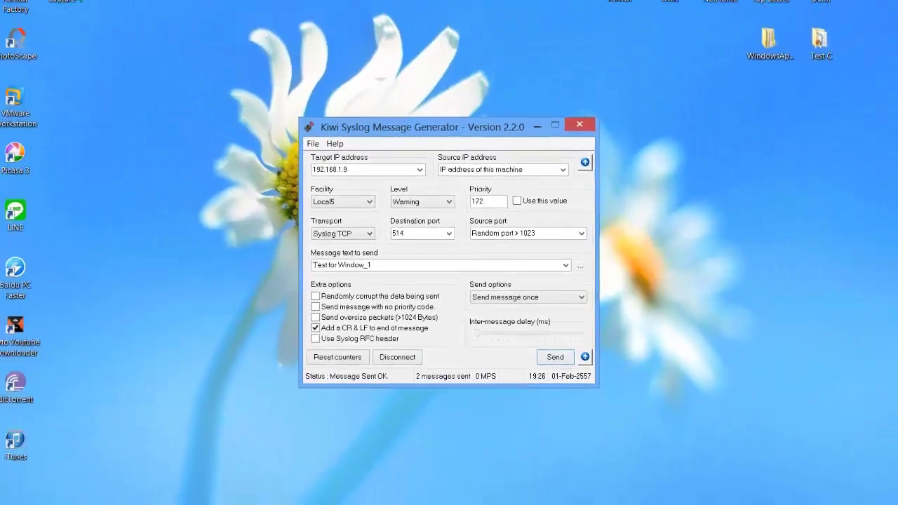
Step: Switch back to the CentOS64-i386 virtual machine in VMware Workstation and display /var/log/test.log with cat
mouse_move(46, 504)
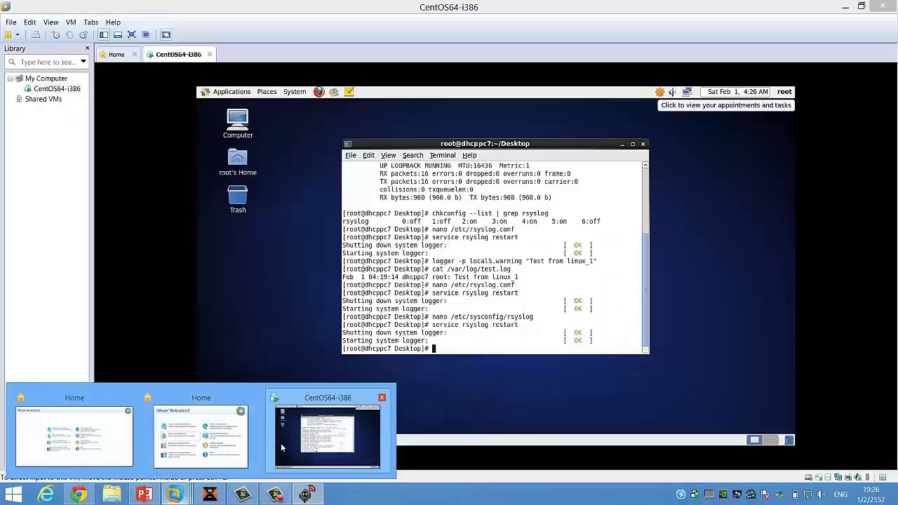
left_click(280, 443)
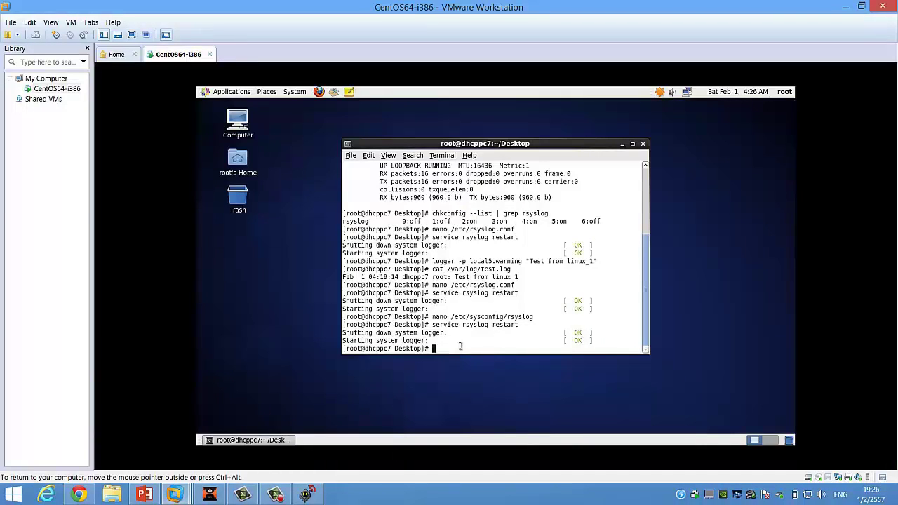
type("cat /var/log/test.log")
key("Return")
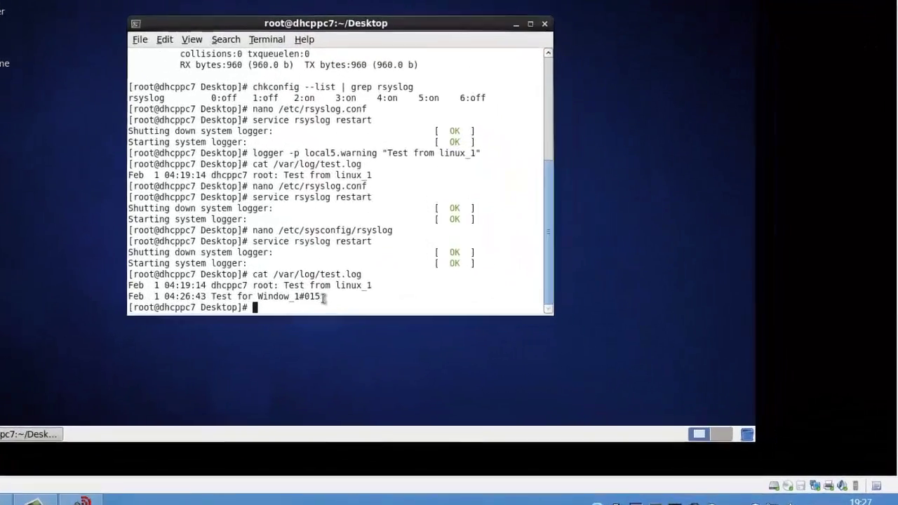
Step: Highlight the message text and the timestamp of the last log entry to examine them
left_click_drag(639, 341, 406, 341)
left_click_drag(188, 287, 182, 287)
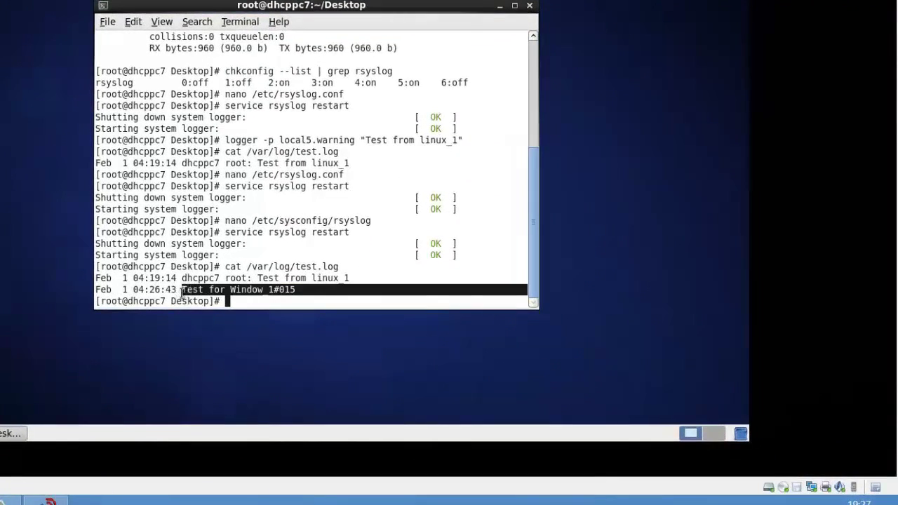
left_click(178, 290)
left_click_drag(178, 289, 95, 289)
left_click(324, 293)
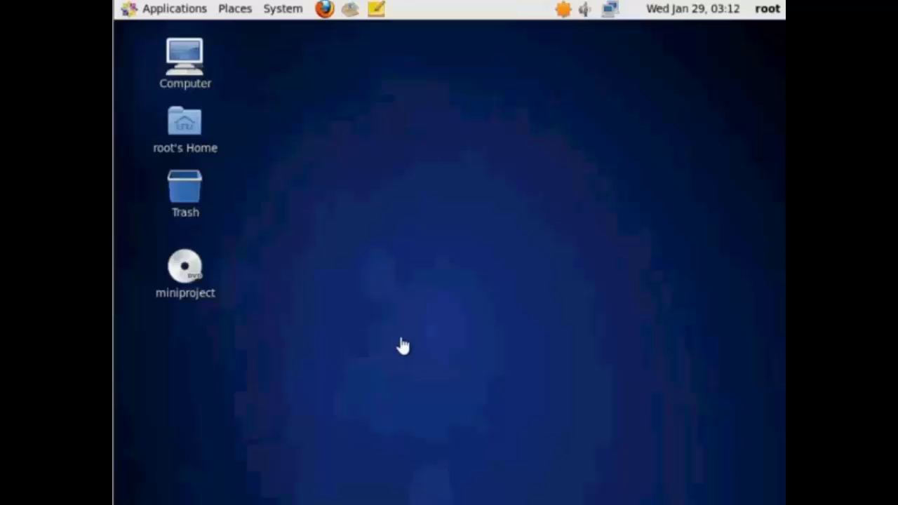
Step: Open a terminal on the desktop and run "yum install httpd mysql mysql-server php php-common phpMyAdmin"
right_click(410, 346)
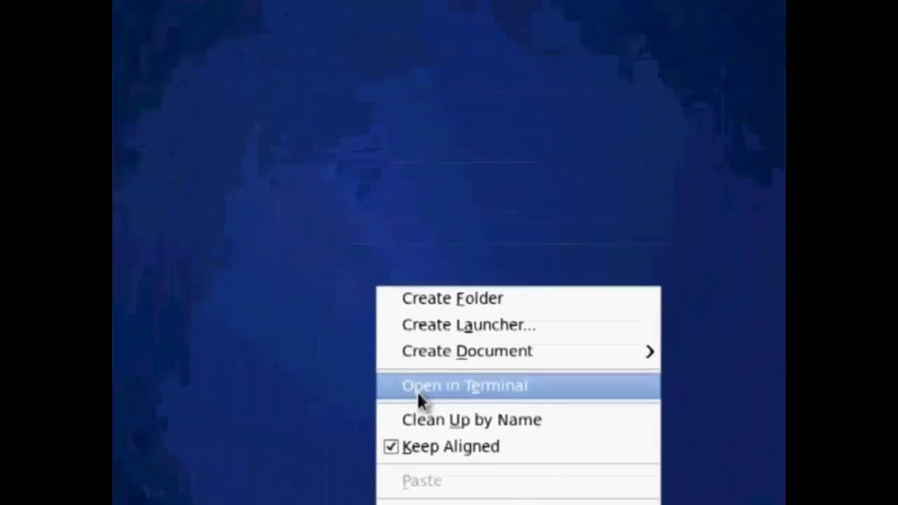
left_click(246, 242)
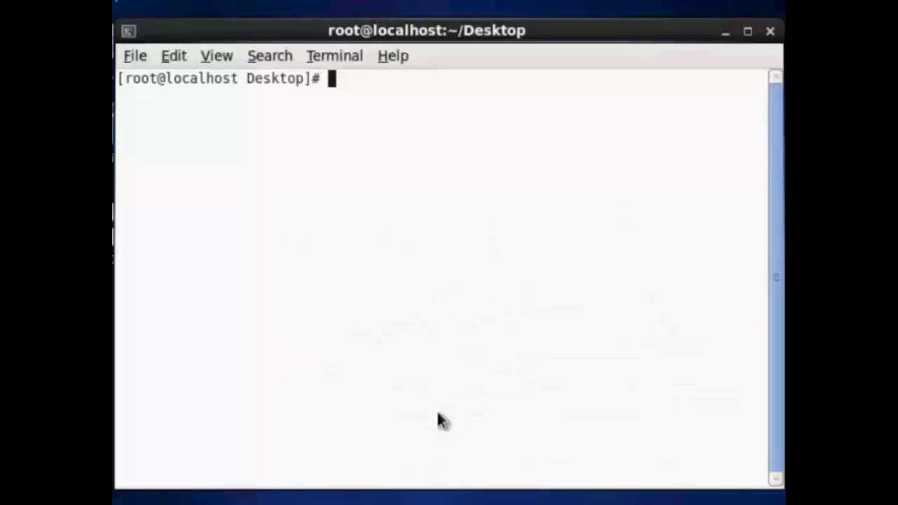
type("yum")
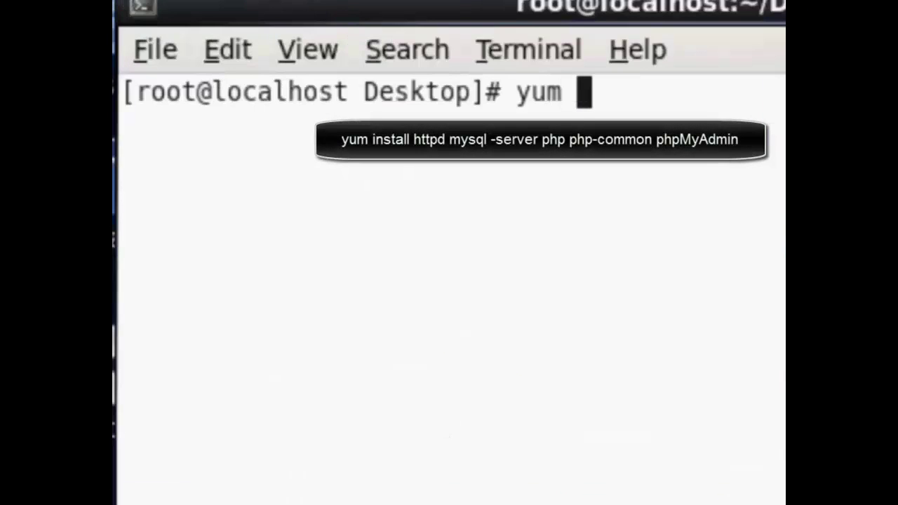
type(" inst")
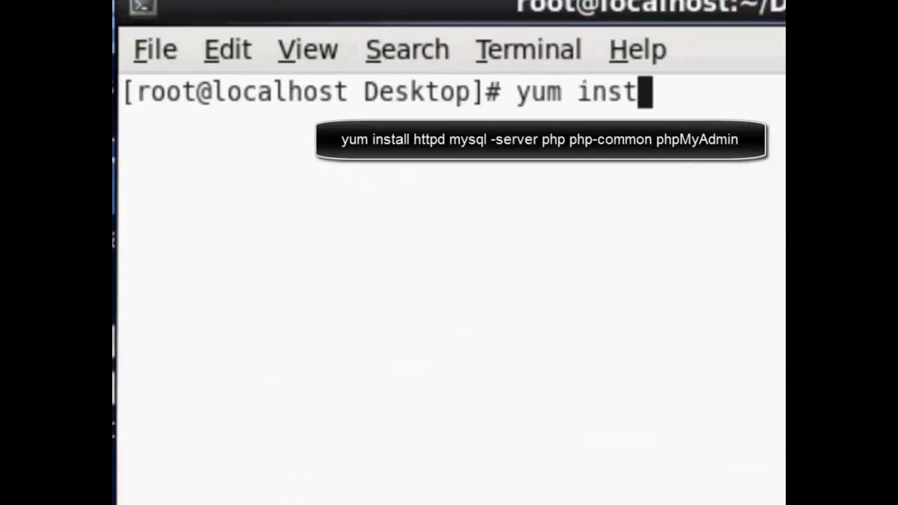
type("all ")
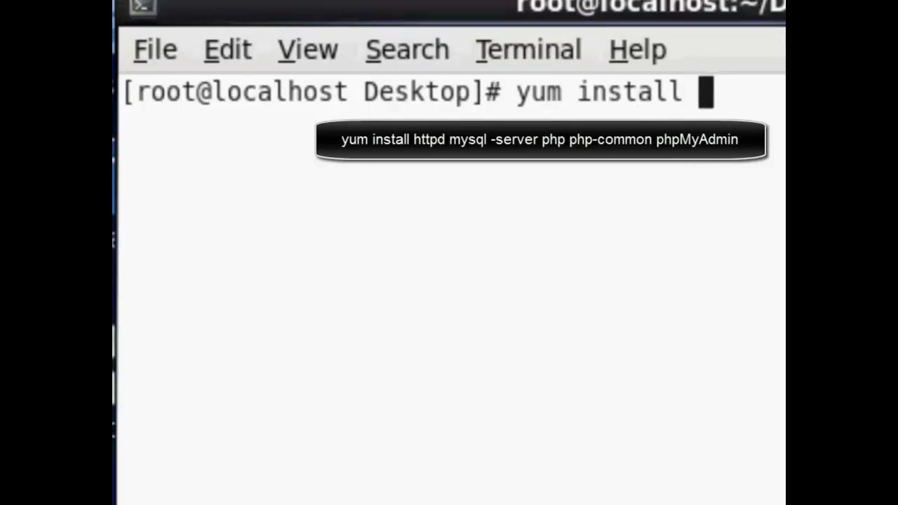
type("httpd mysql mysql-ser")
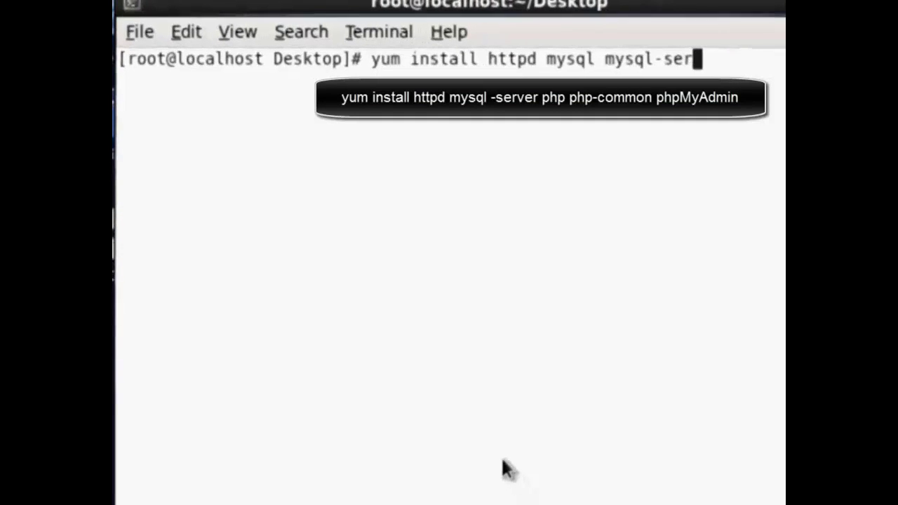
type("ver")
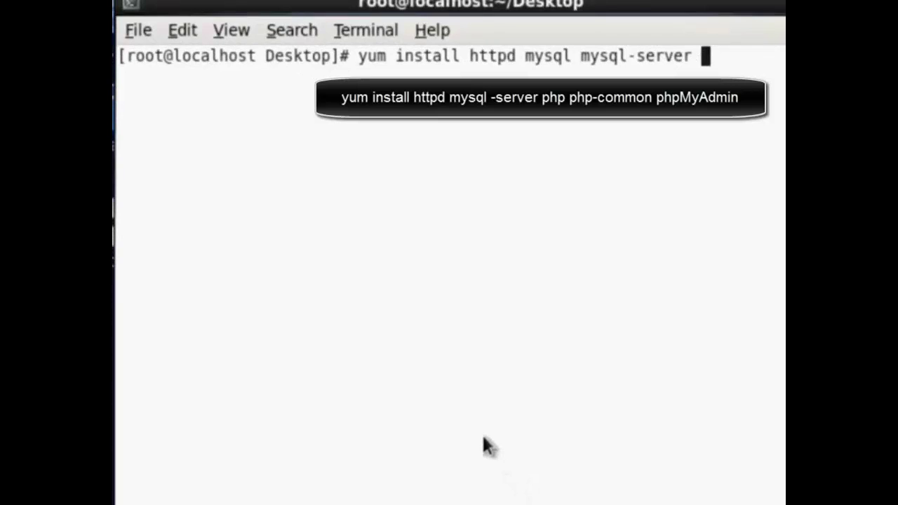
type(" php ")
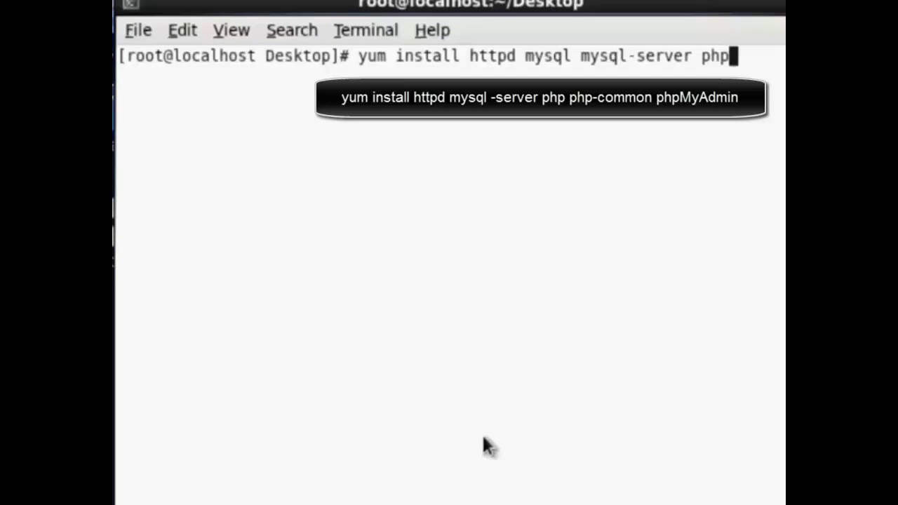
type("php-co")
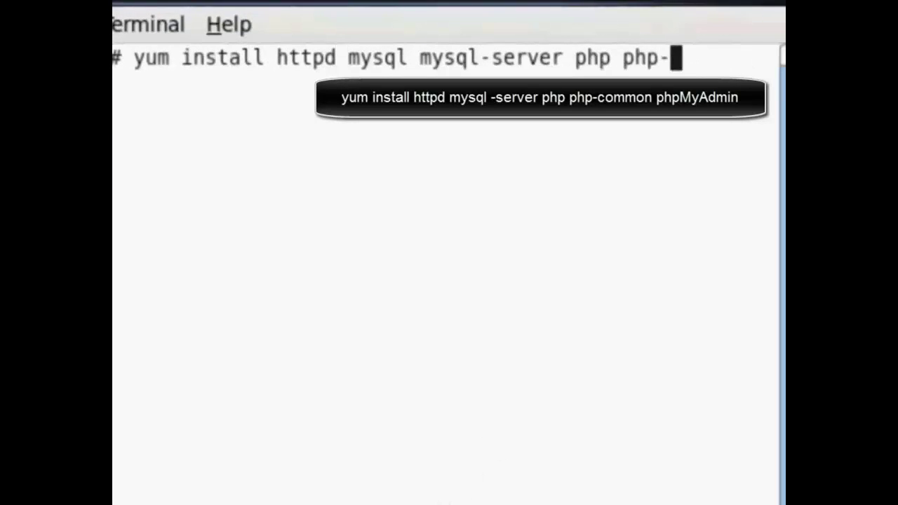
type("mmon ")
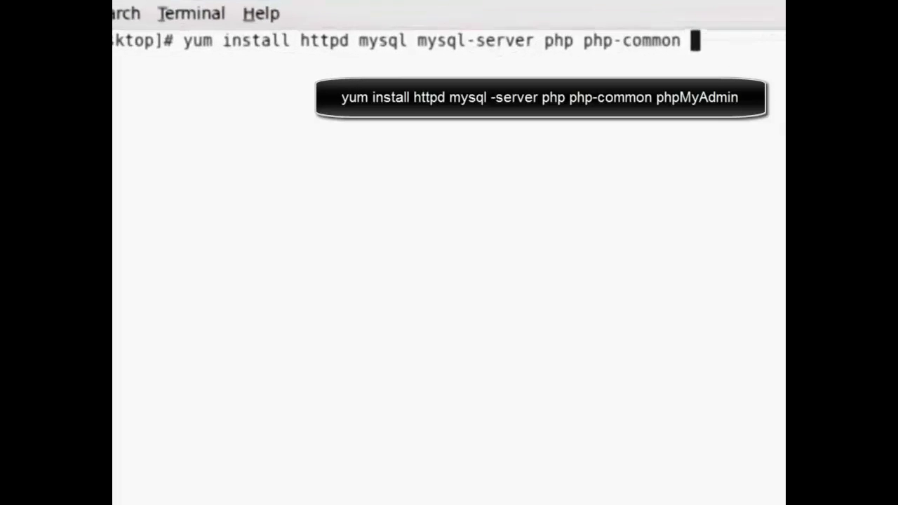
type("phpMyAdmin")
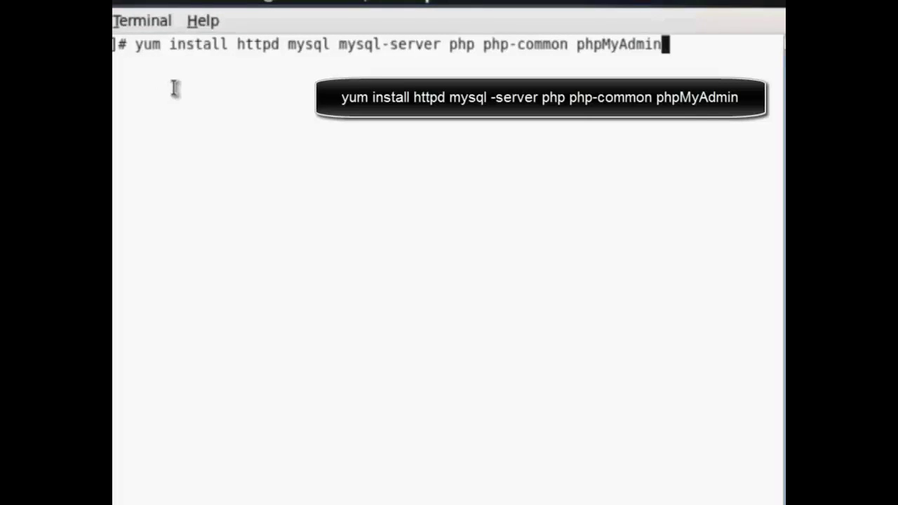
key("Return")
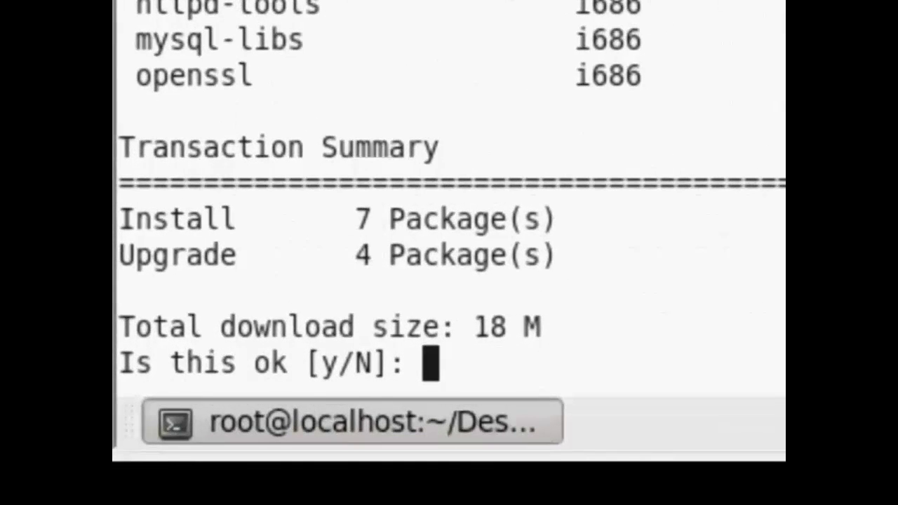
Step: Accept the package download with y and approve importing the CentOS-6 GPG key with y
type("y")
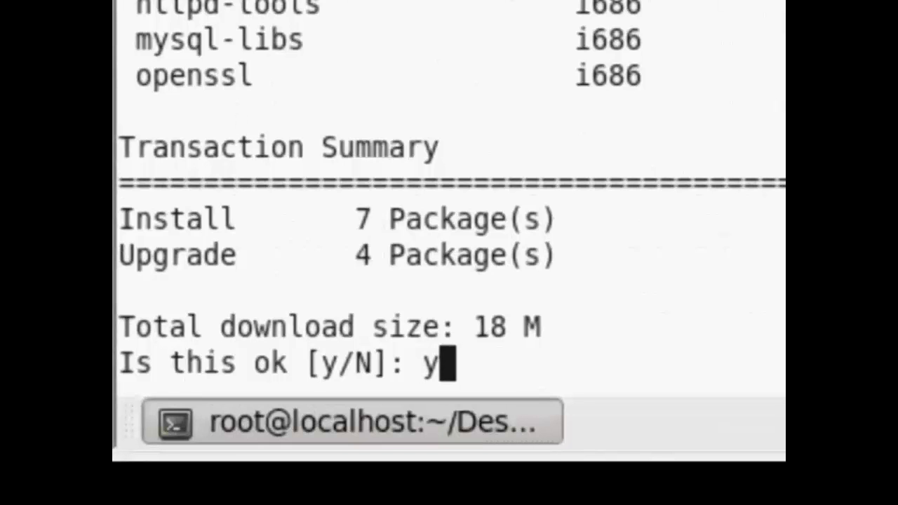
key("Return")
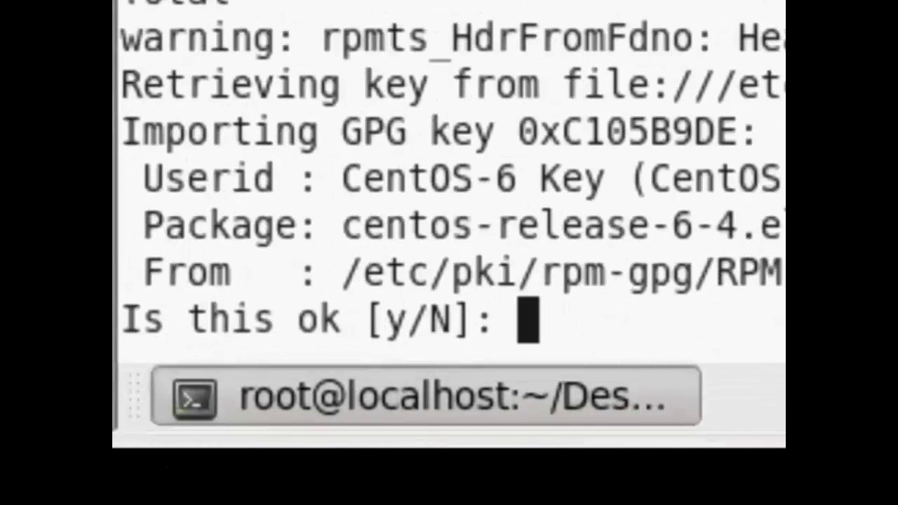
type("y")
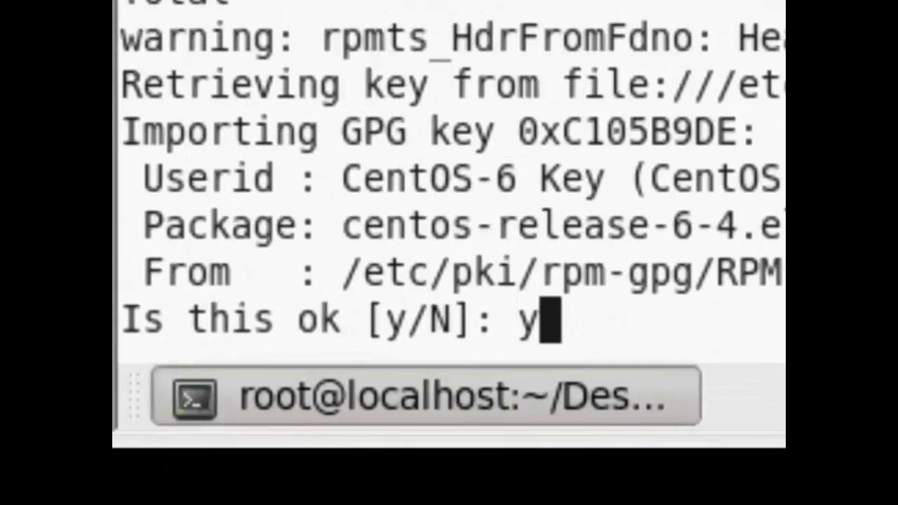
key("Return")
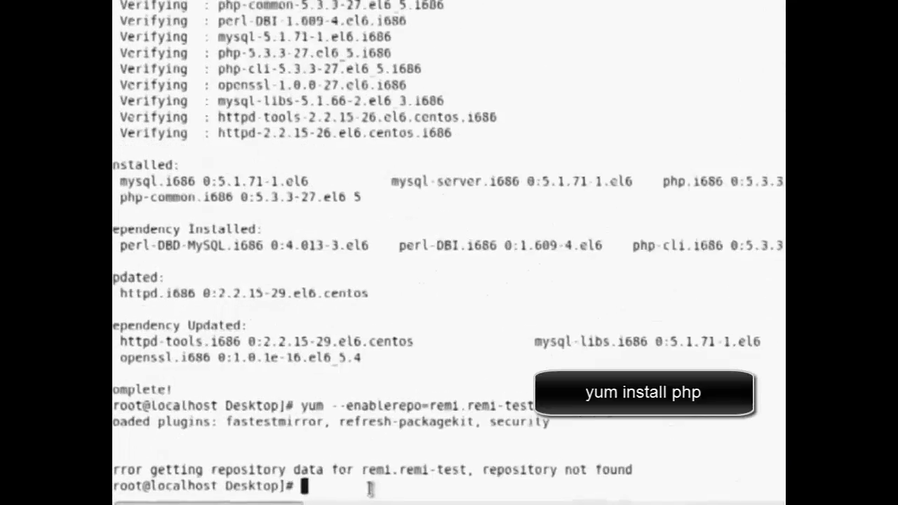
Step: Run "yum install php" in the terminal to request the PHP package separately
type("yu")
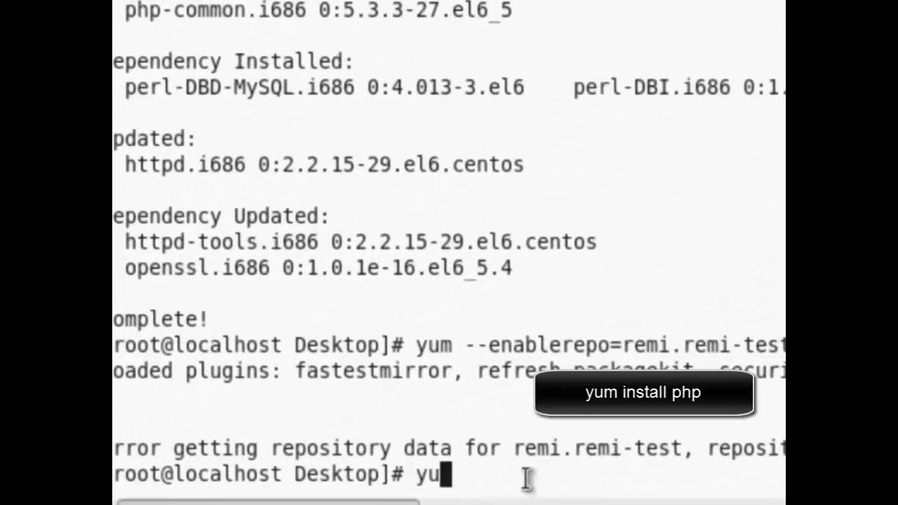
type("m install php")
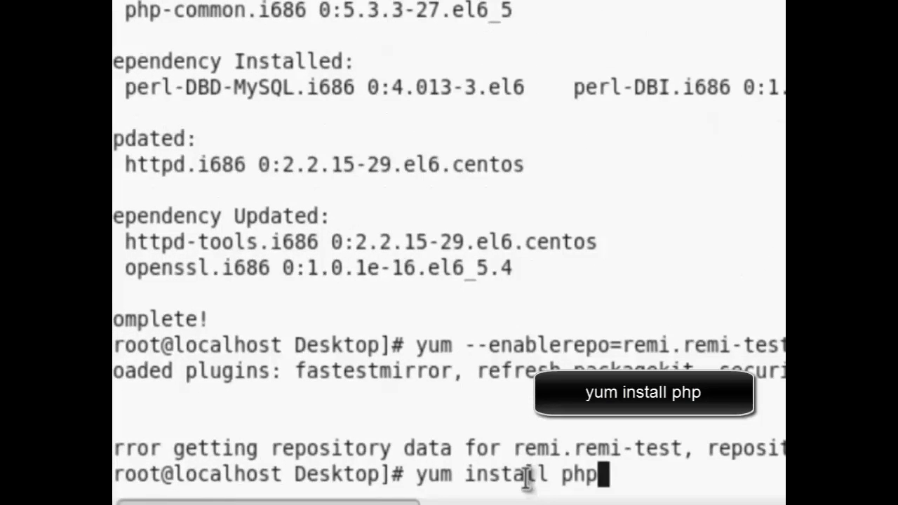
key("Return")
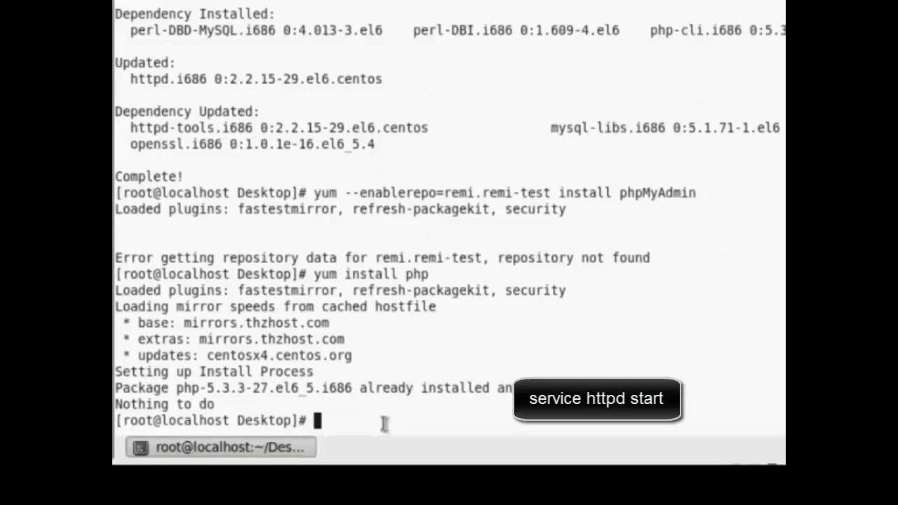
Step: Start the Apache web server with "service httpd start"
type("s")
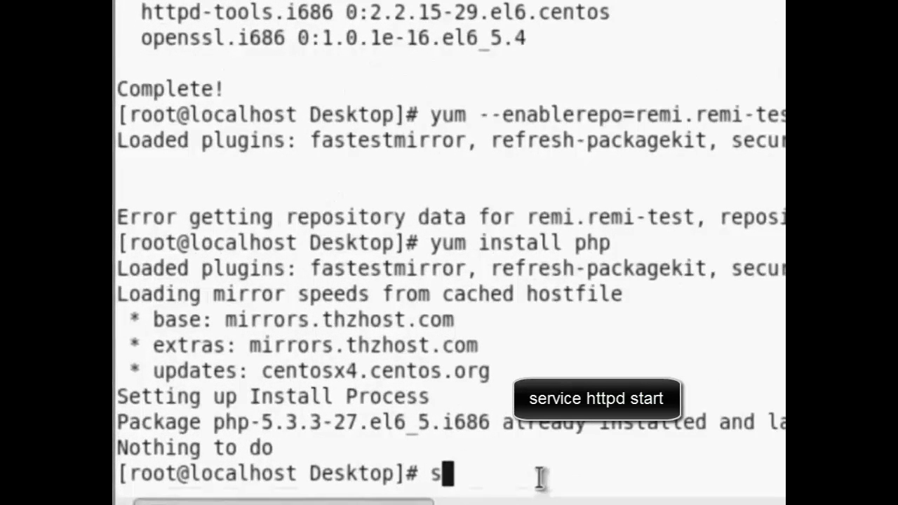
type("e")
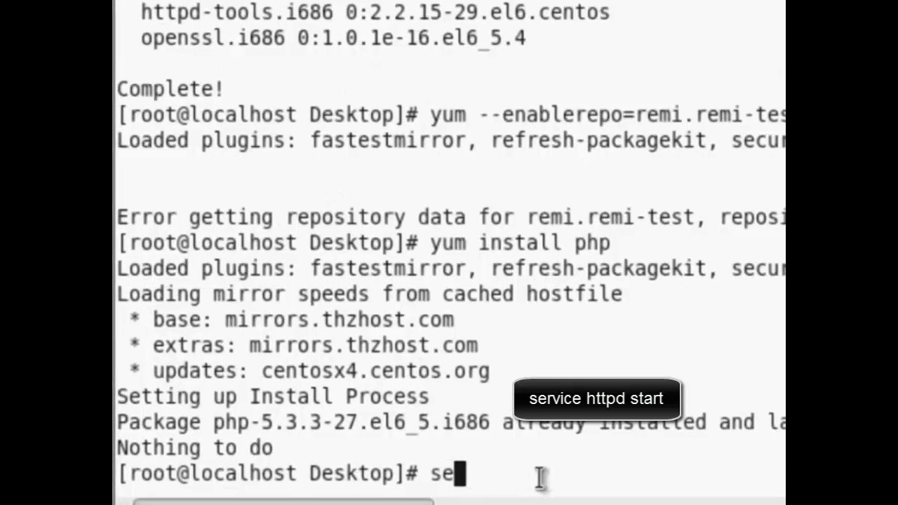
type("rvice httpd star")
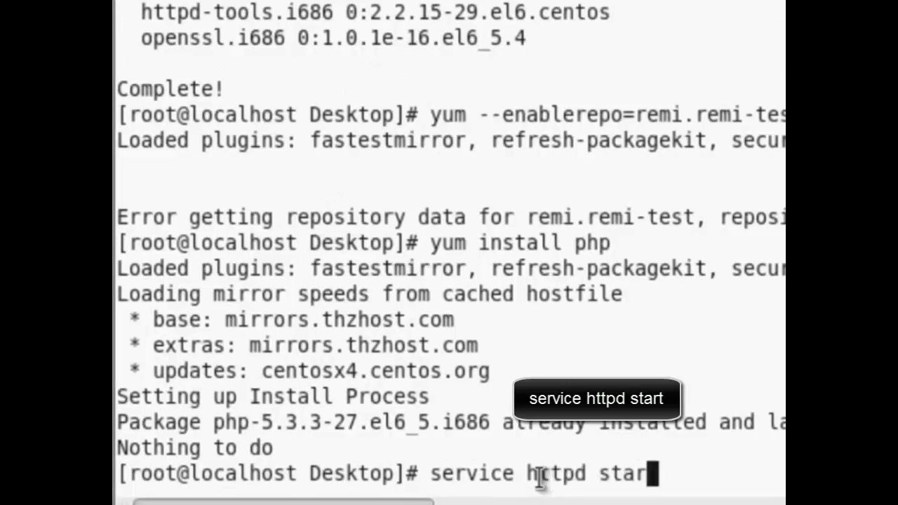
type("t")
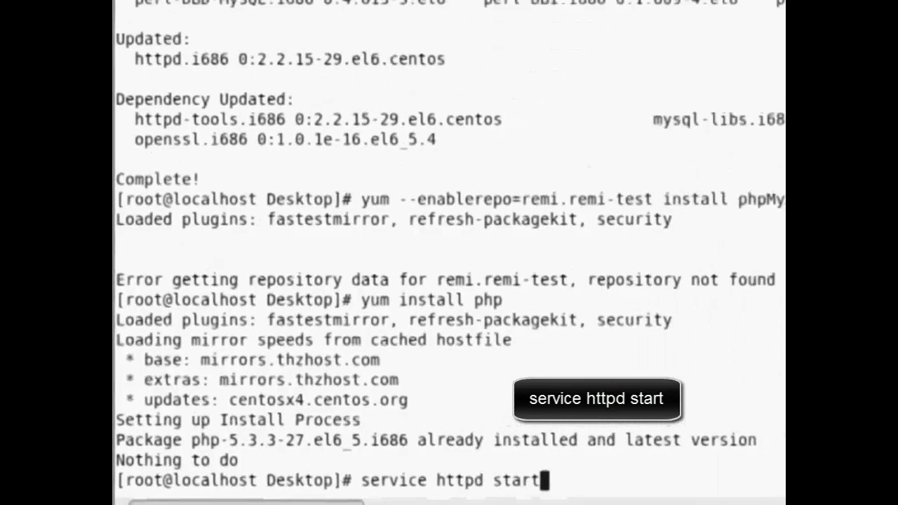
key("Return")
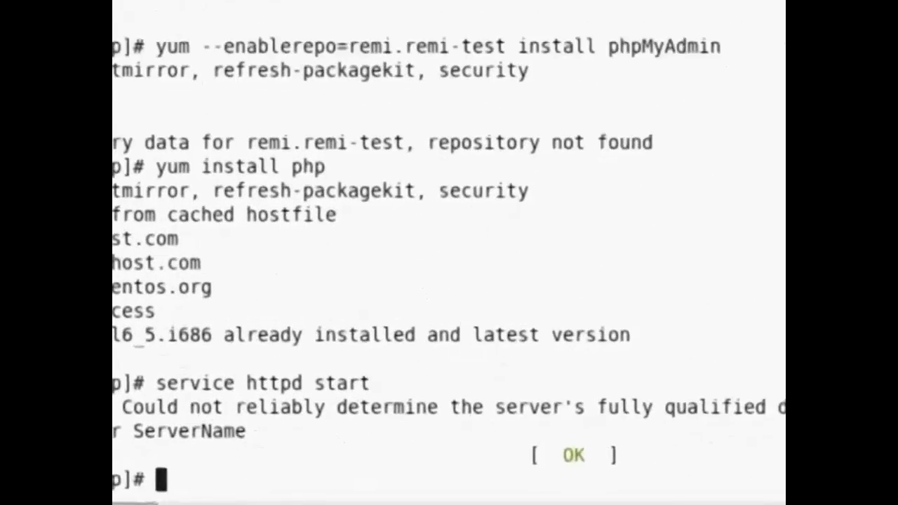
Step: Minimize the terminal and open the system's Firewall Configuration tool
scroll(645, 184, "up", 3)
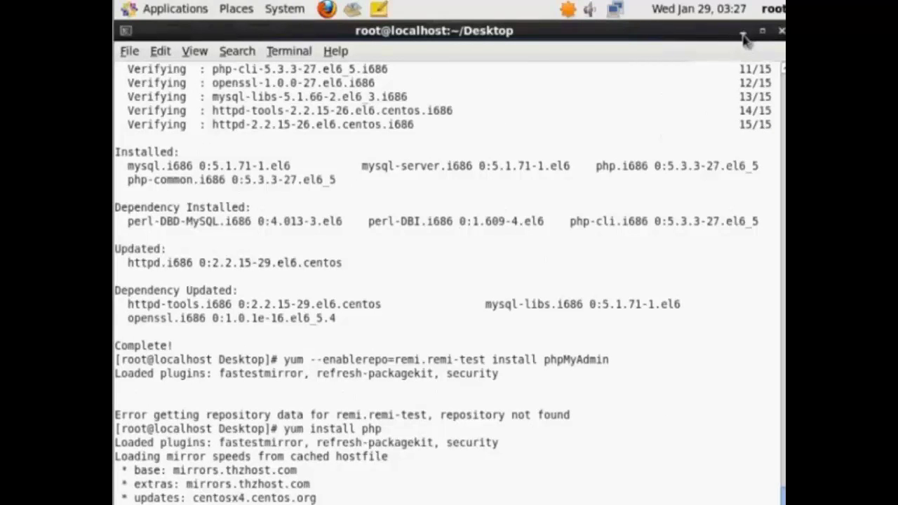
left_click(743, 31)
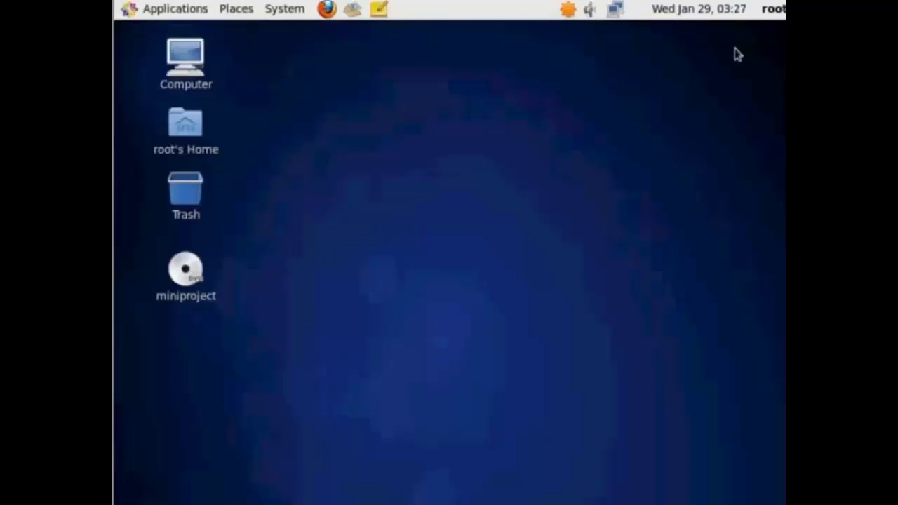
left_click(284, 8)
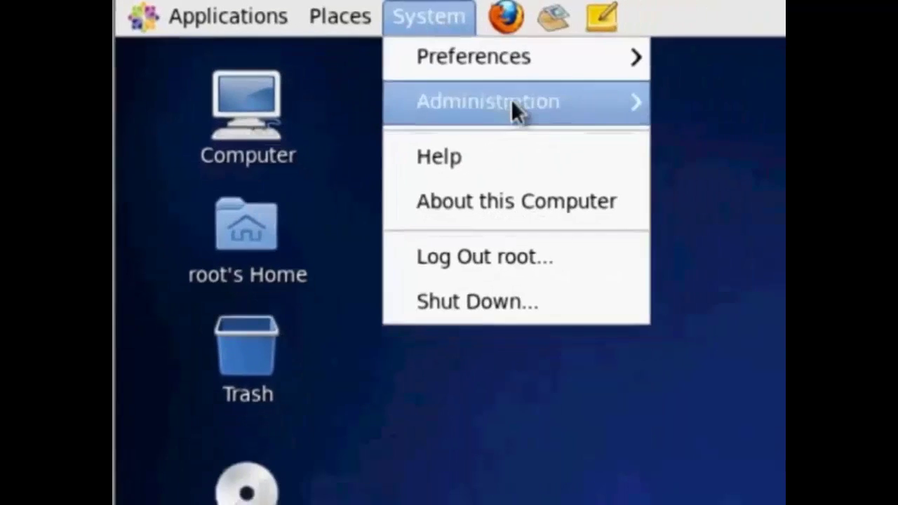
mouse_move(511, 102)
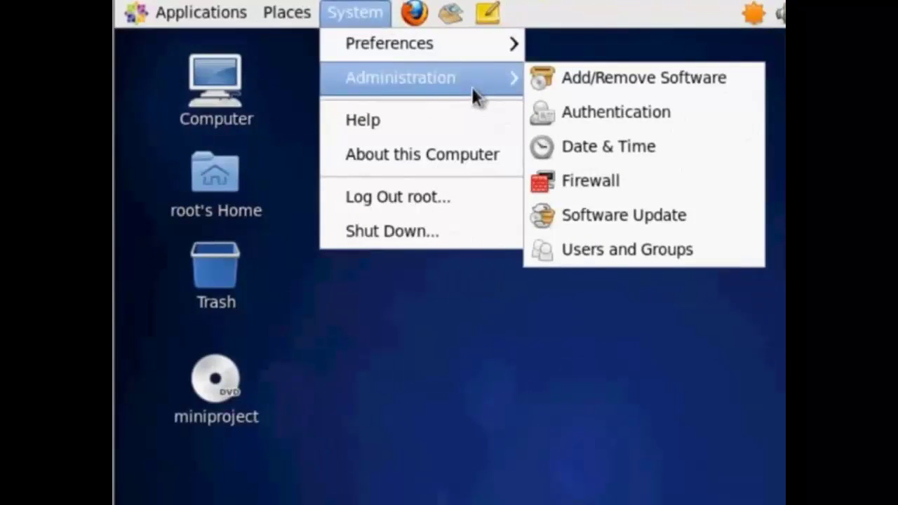
left_click(607, 181)
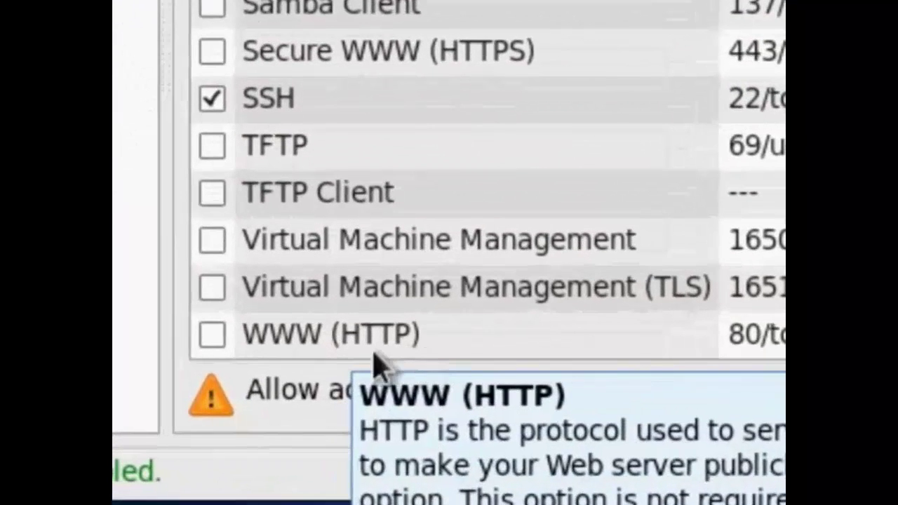
Step: Mark WWW (HTTP) as a trusted service, apply the change over the existing firewall configuration, and close Firewall Configuration
left_click(214, 343)
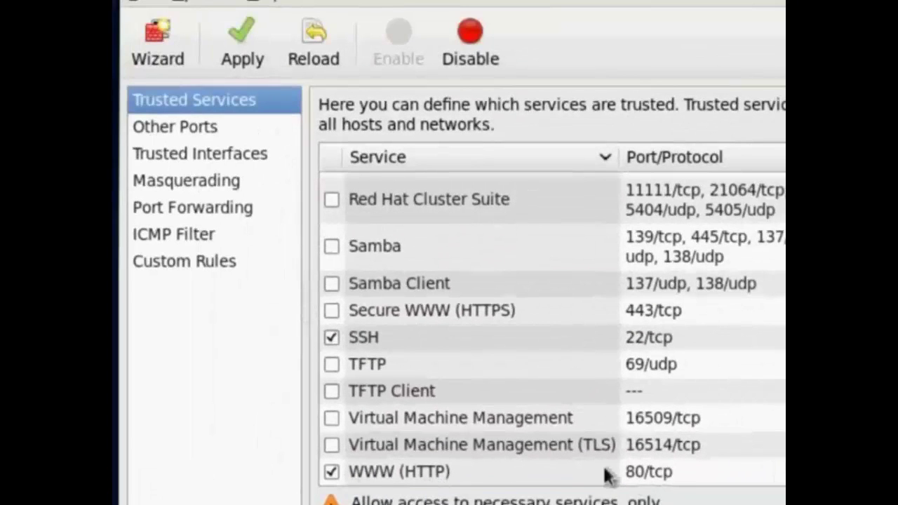
left_click(256, 59)
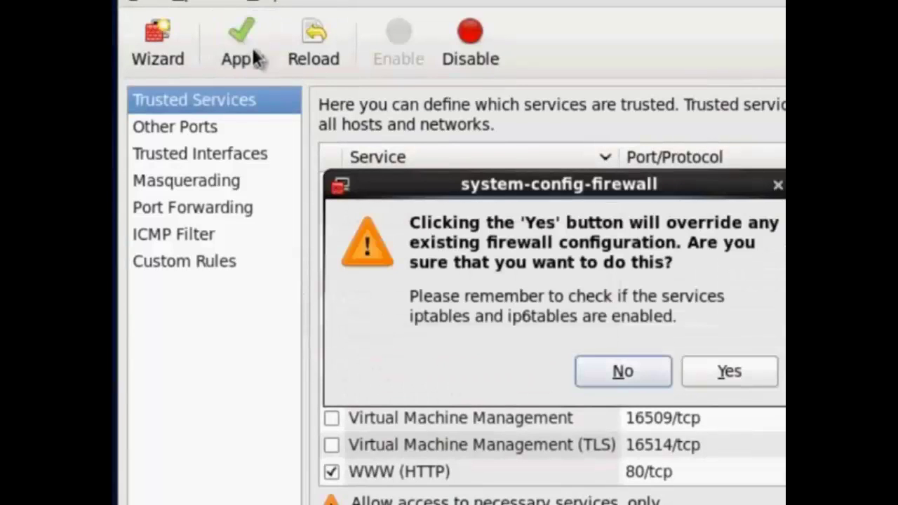
left_click(728, 371)
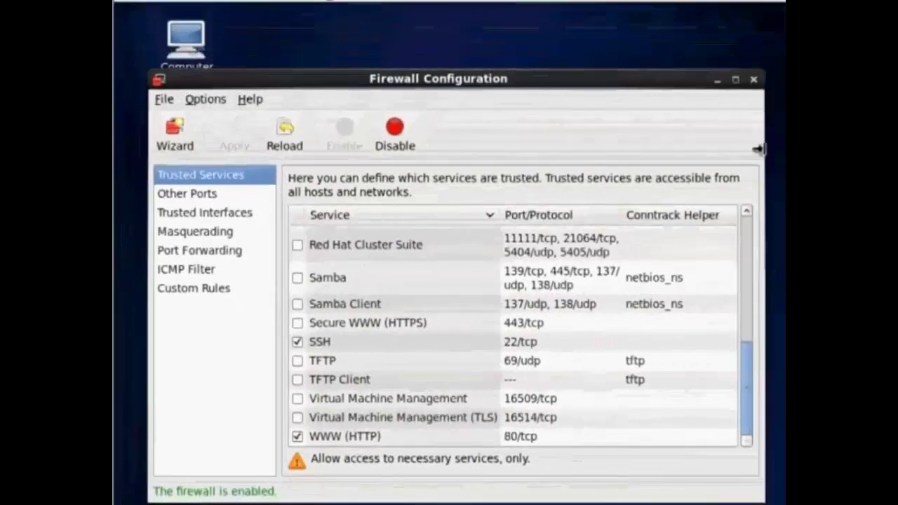
left_click(753, 80)
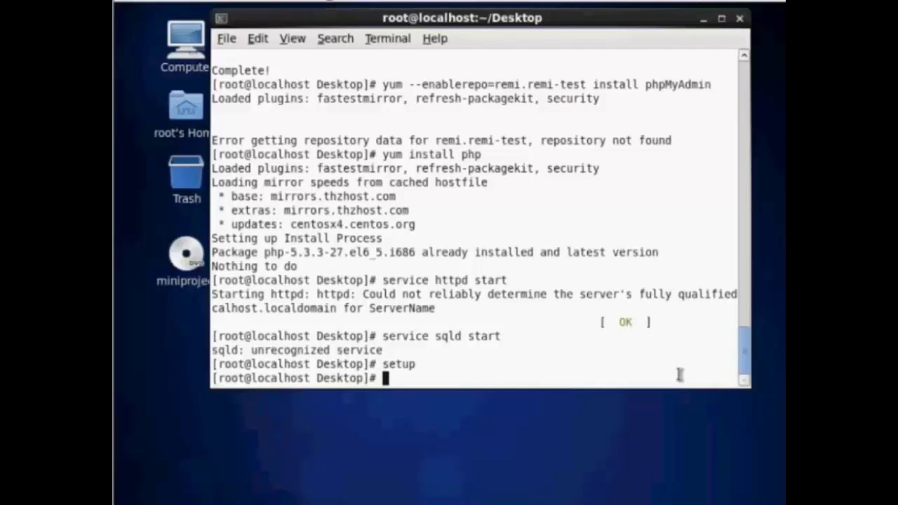
Step: Open the gedit text editor with a blank document
left_click(260, 54)
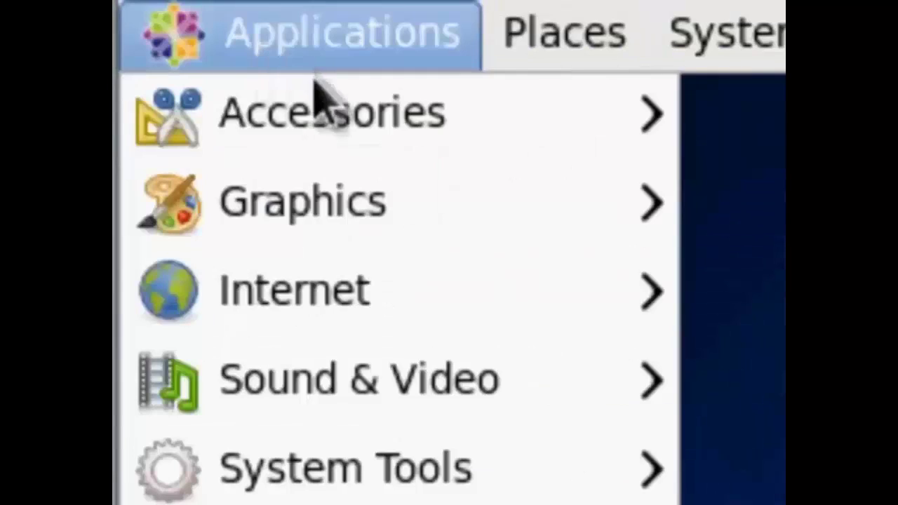
mouse_move(345, 140)
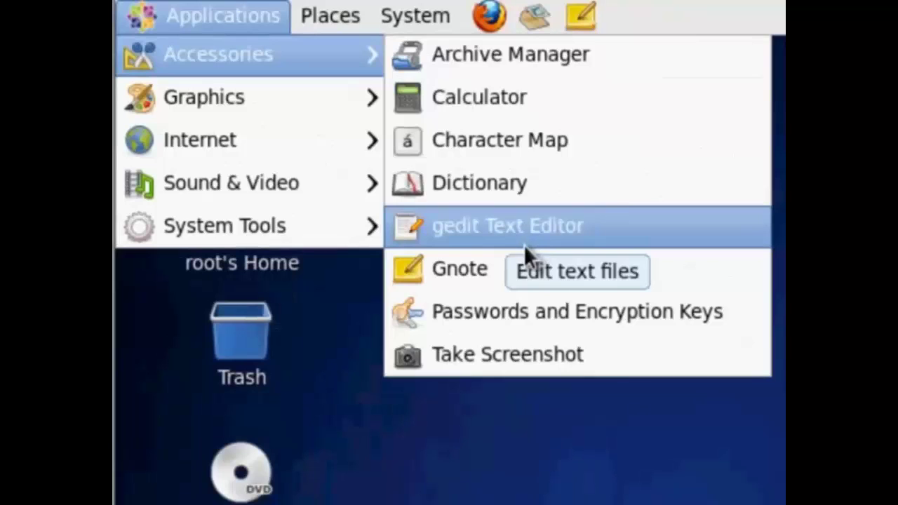
left_click(525, 242)
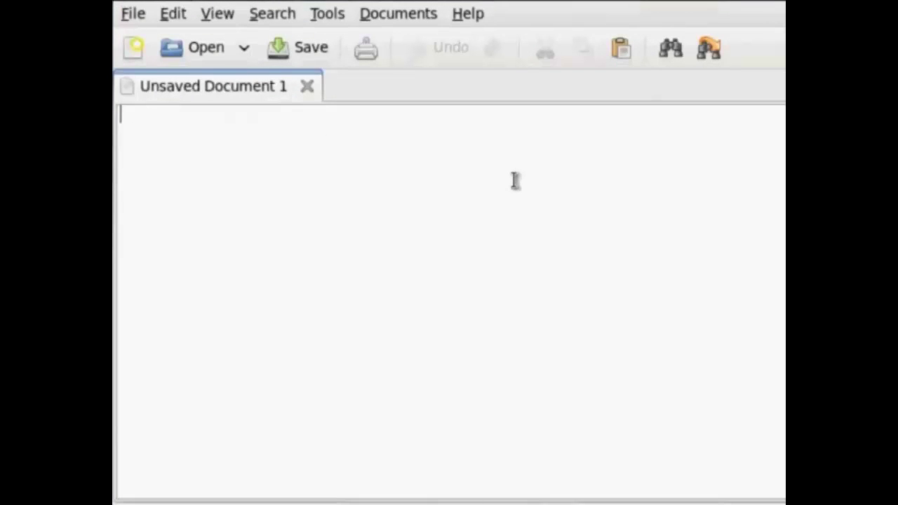
Step: Write a three-line PHP script with "<?php", an indented "phpinfo();" call and a closing "?>"
type("<?")
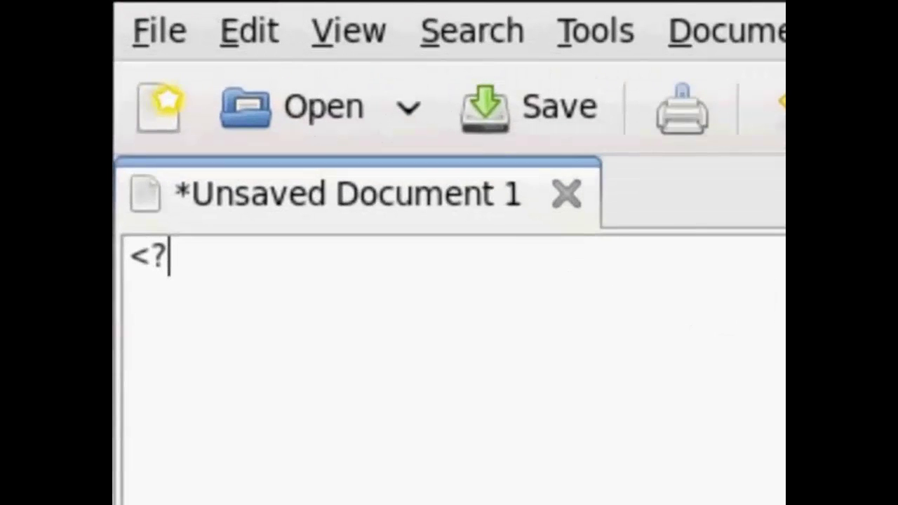
type("php")
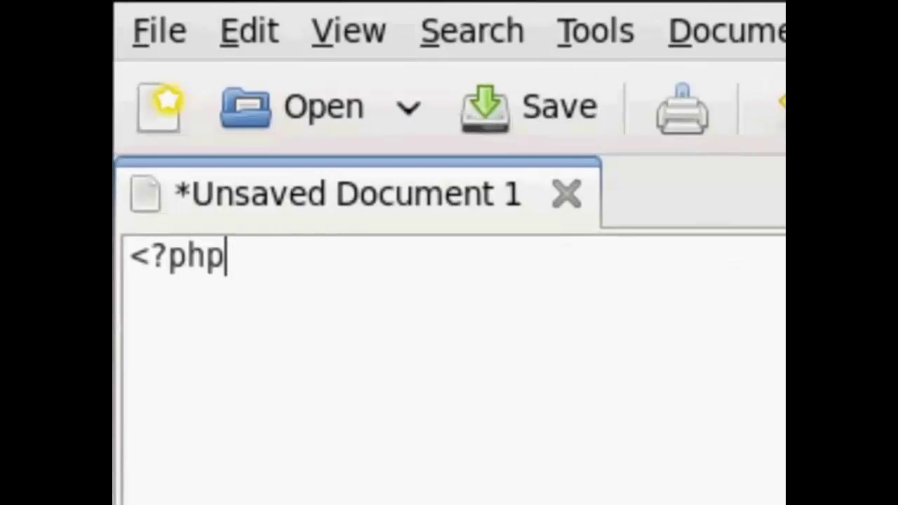
key("Return")
key("Tab")
type("ph")
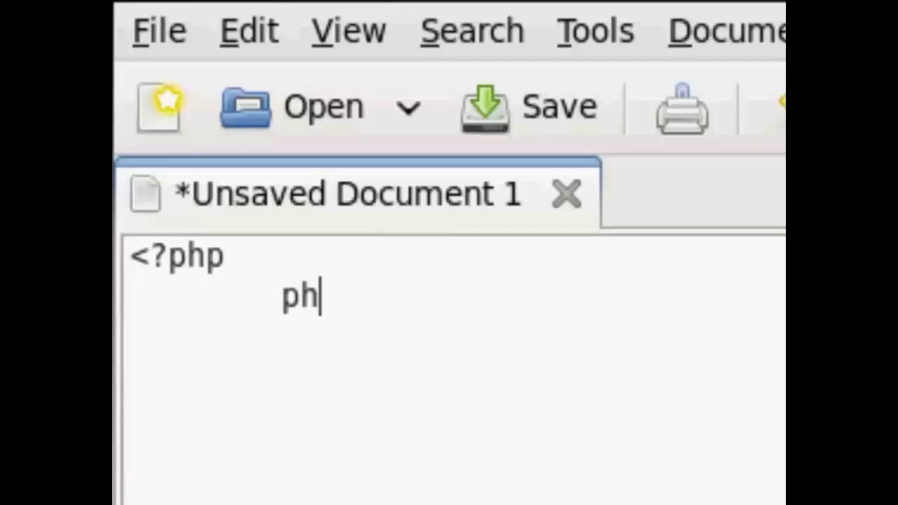
type("pinfo")
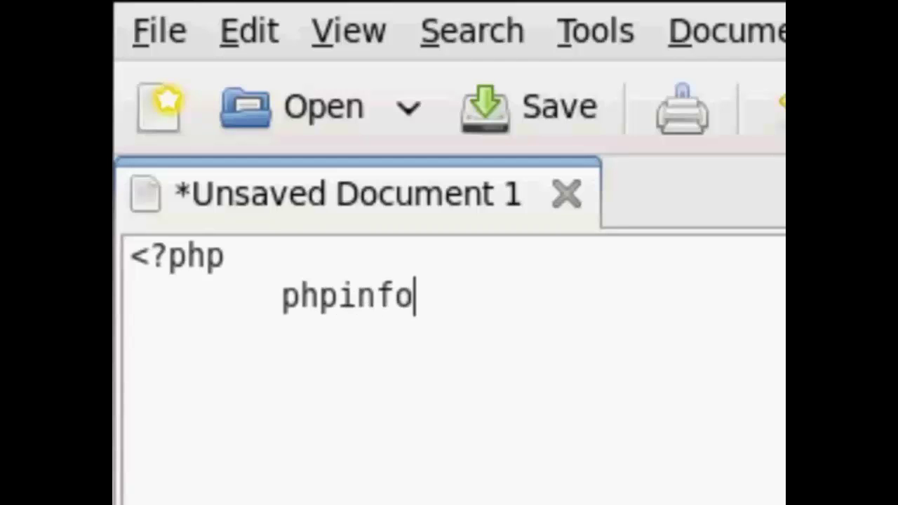
type("();")
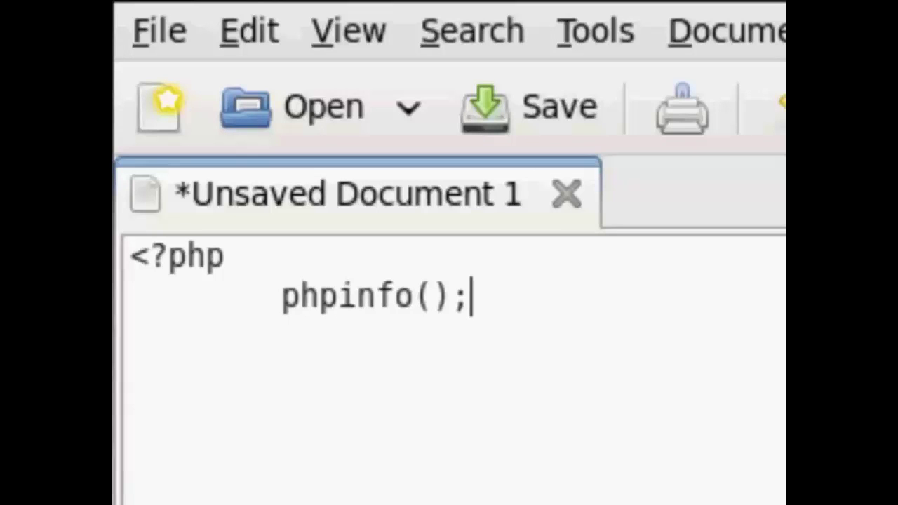
key("Return")
type("?>")
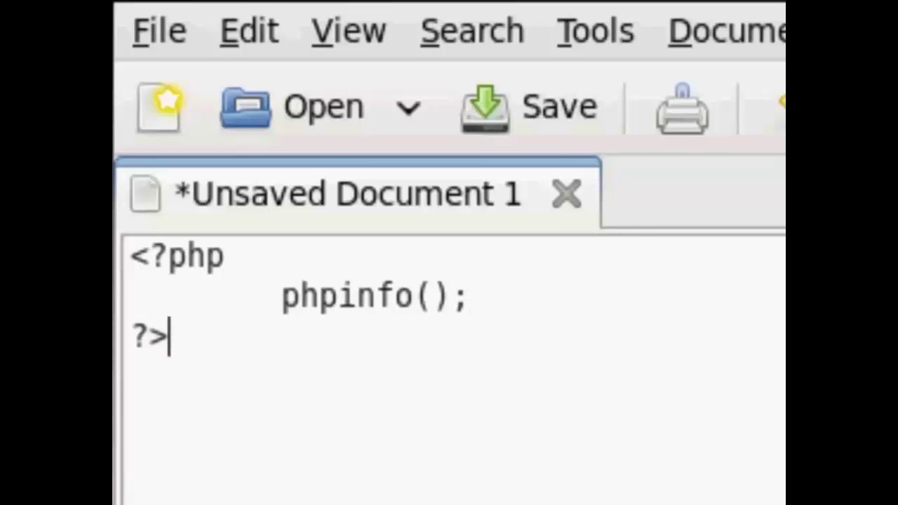
Step: Start saving the script and set the destination folder to /var/www/html on the File System
left_click(531, 127)
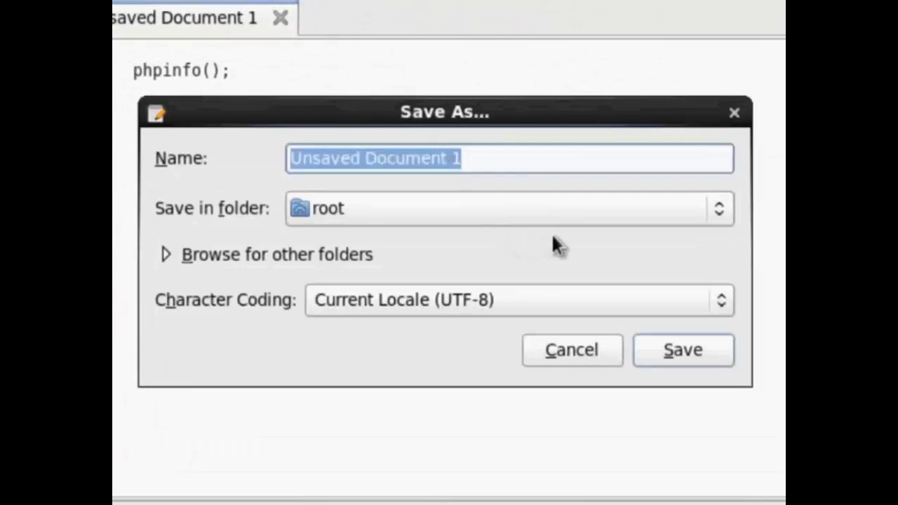
left_click(550, 210)
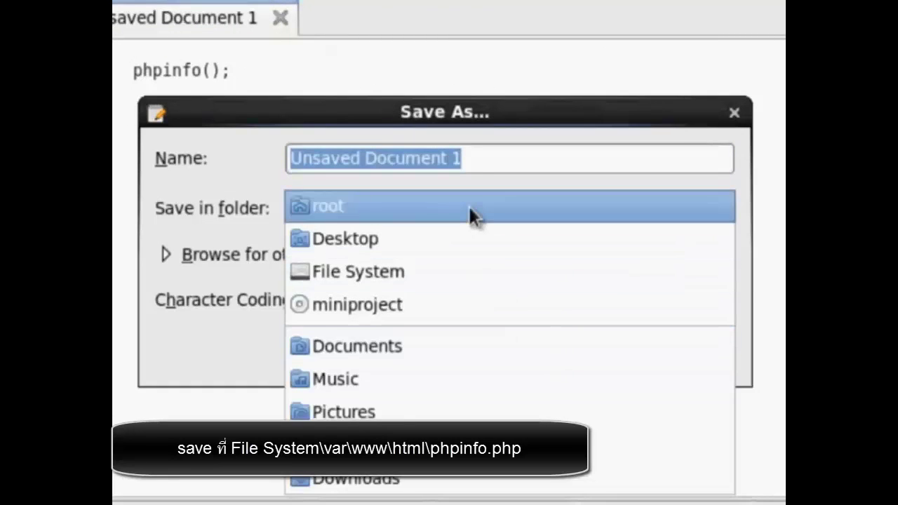
left_click(451, 282)
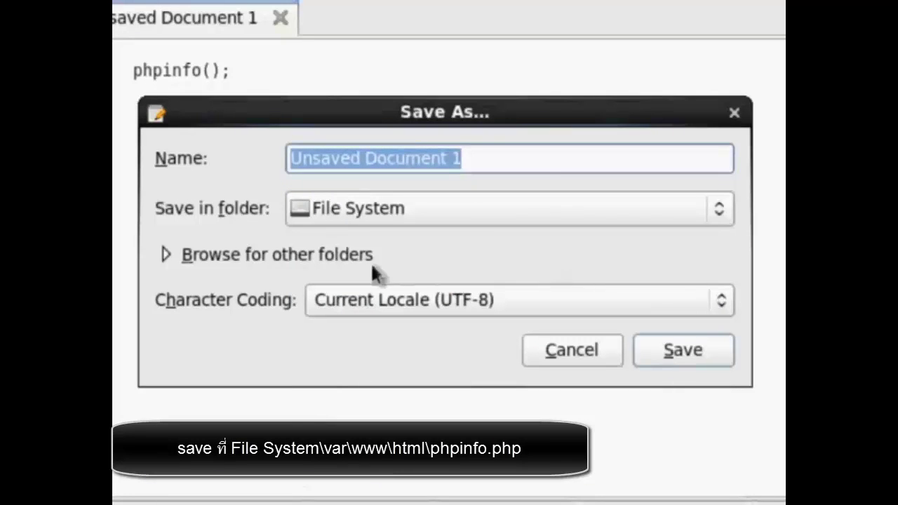
left_click(269, 256)
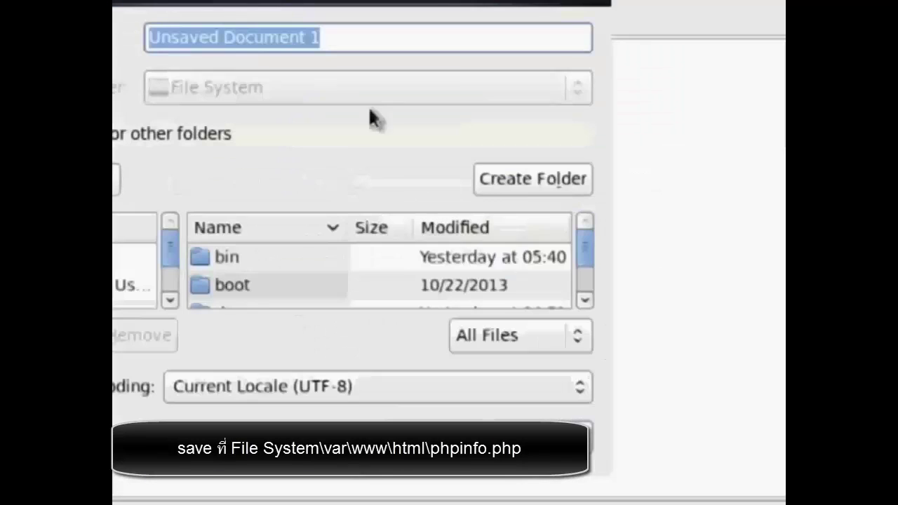
left_click_drag(583, 259, 584, 295)
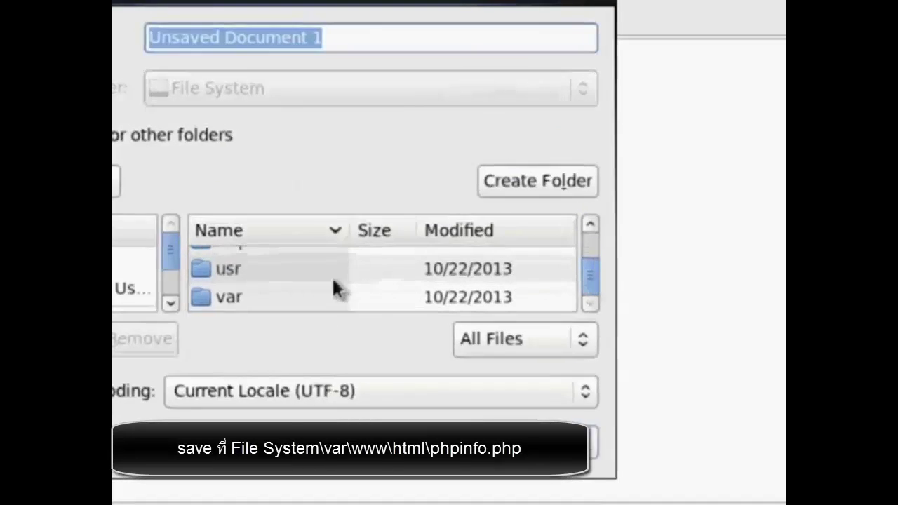
double_click(239, 295)
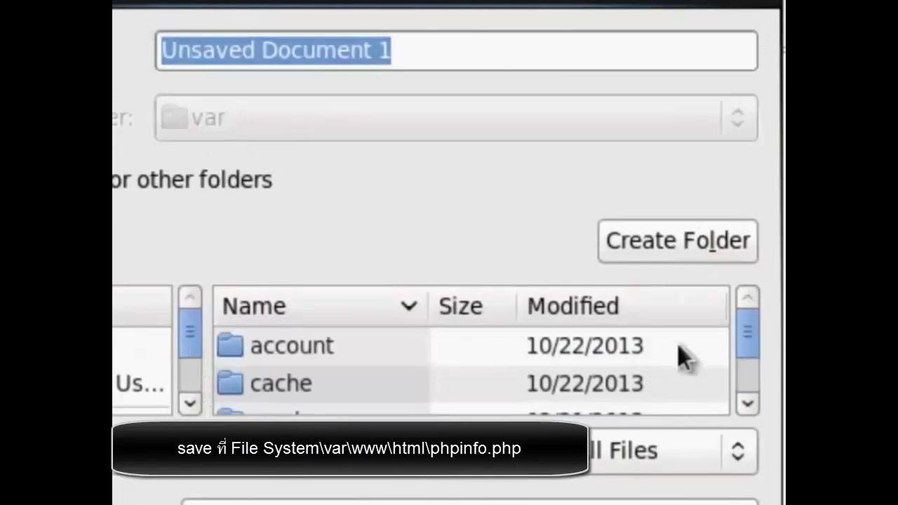
left_click_drag(748, 340, 741, 385)
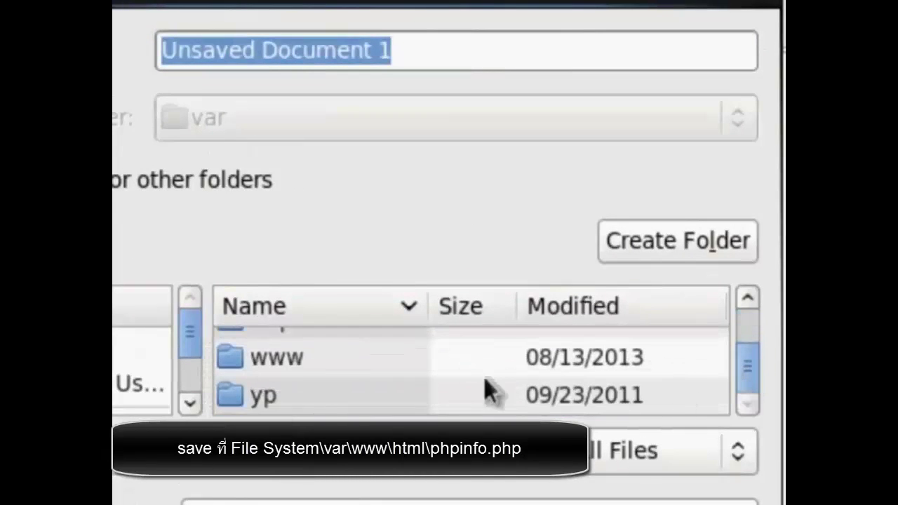
left_click(340, 355)
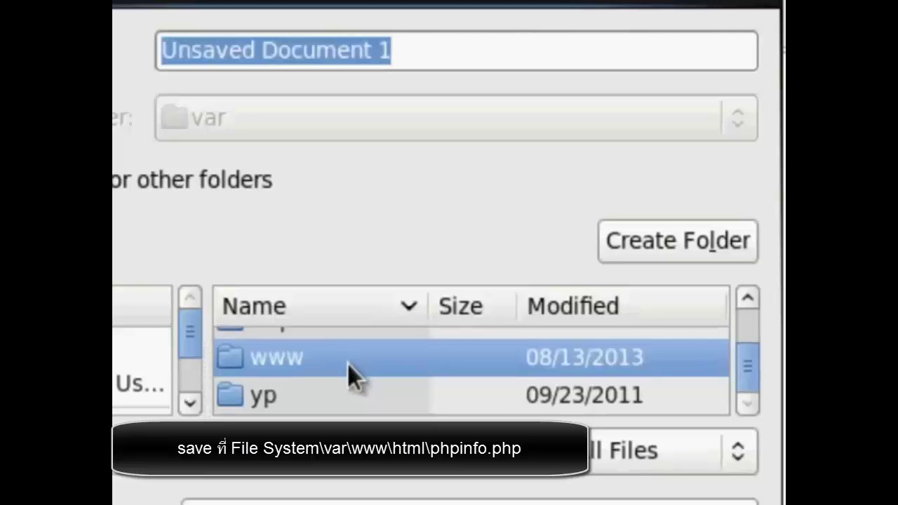
double_click(348, 364)
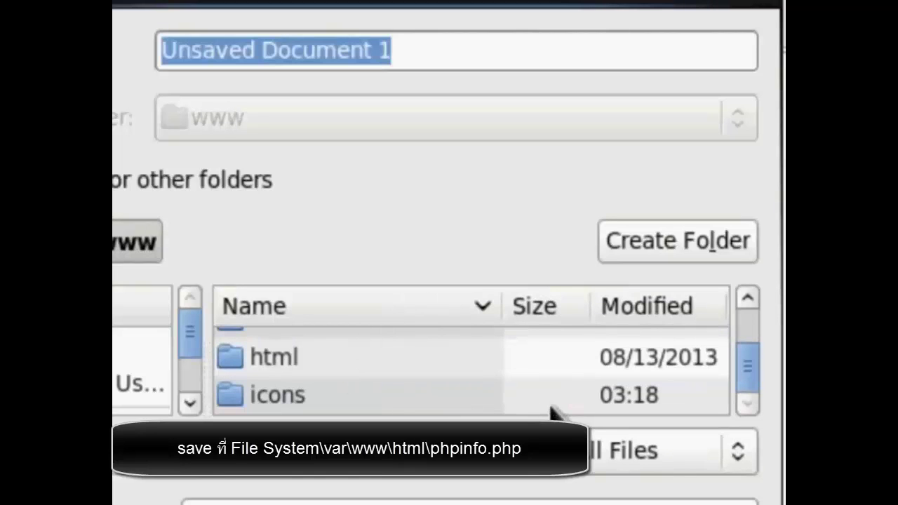
left_click(311, 357)
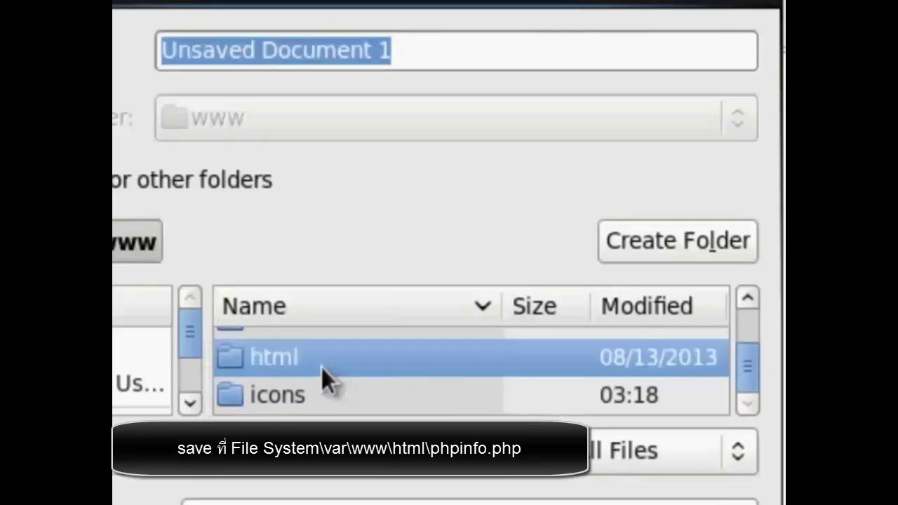
double_click(322, 367)
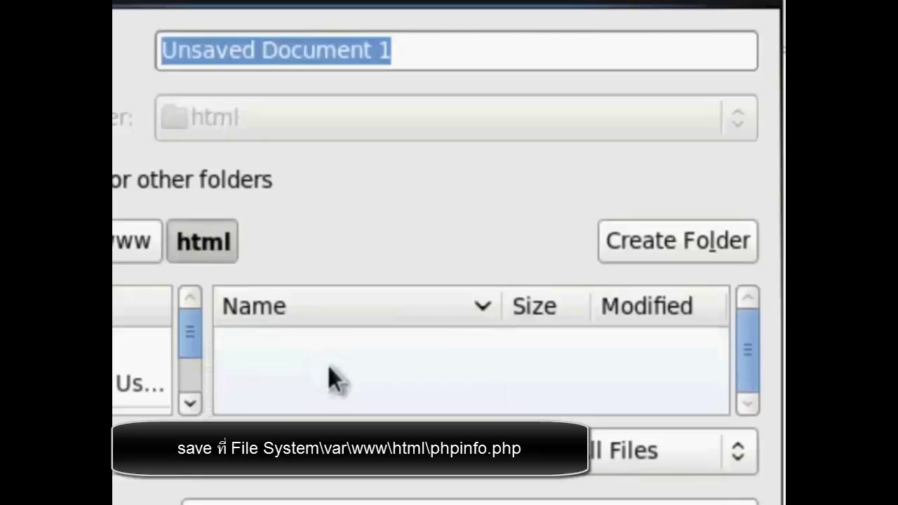
Step: Name the file phpinfo.php, save it in the html folder and close the text editor
left_click_drag(407, 52, 140, 56)
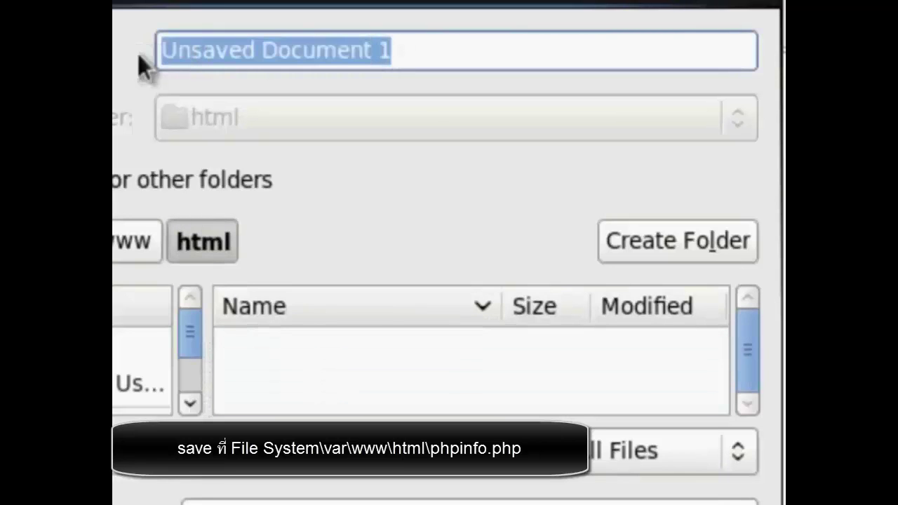
type("p")
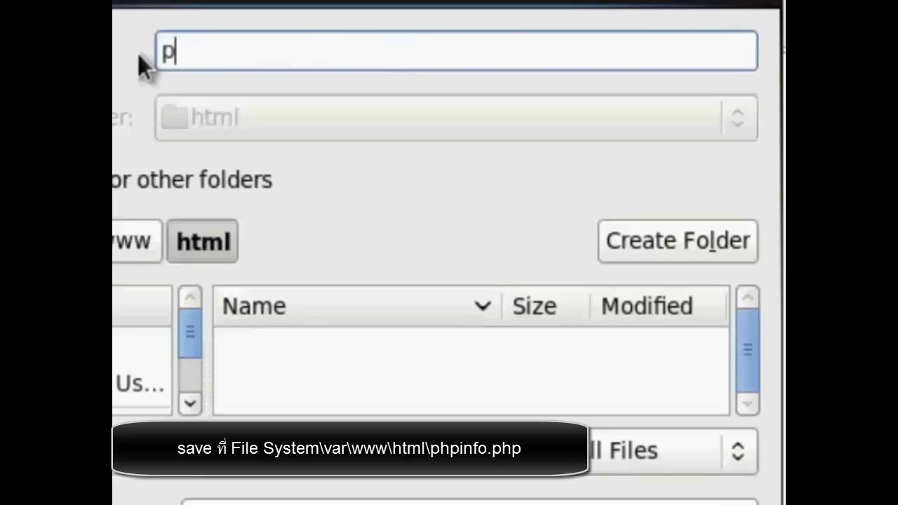
type("hpinf")
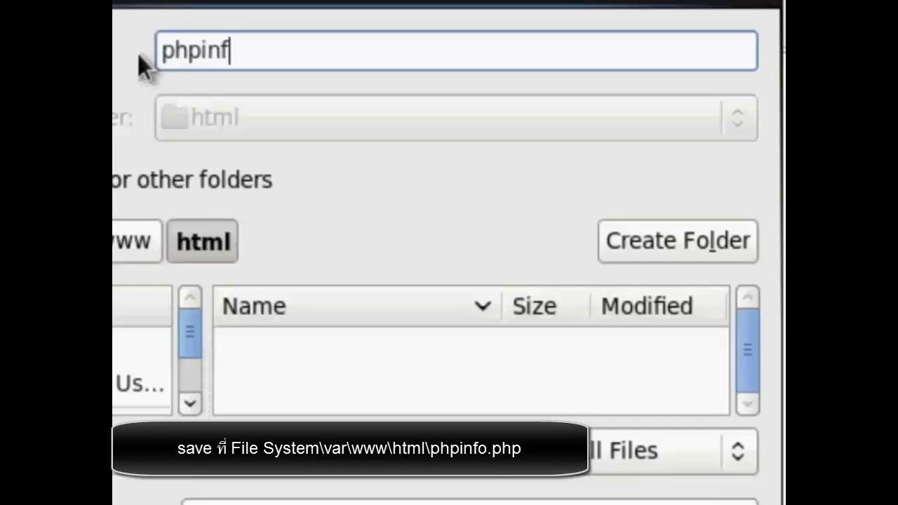
type("o.php")
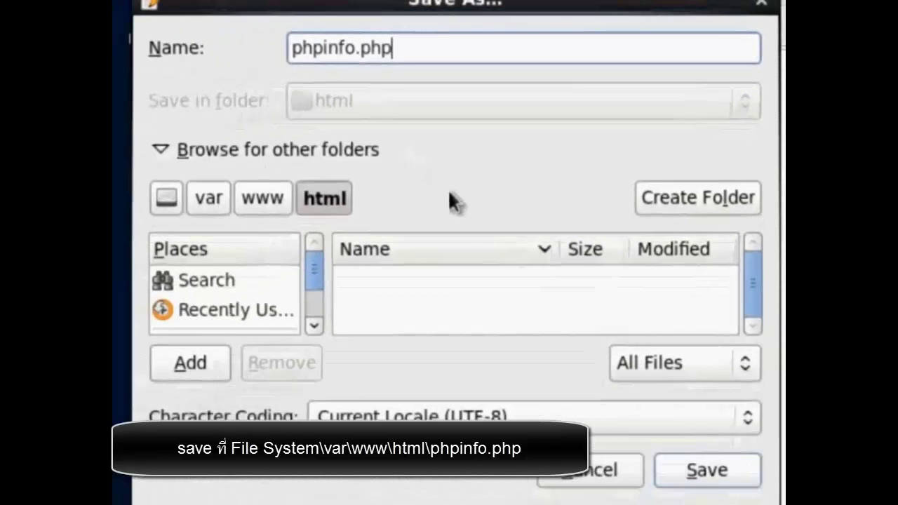
left_click(695, 474)
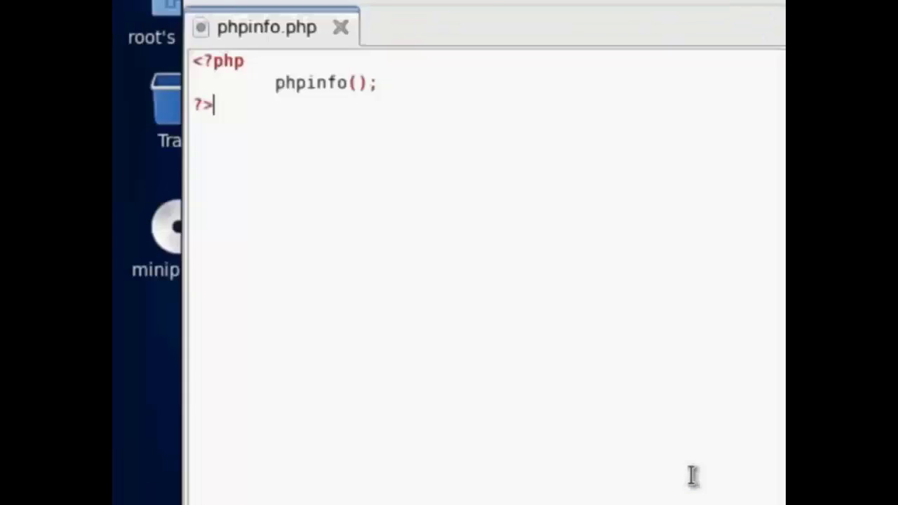
left_click(760, 28)
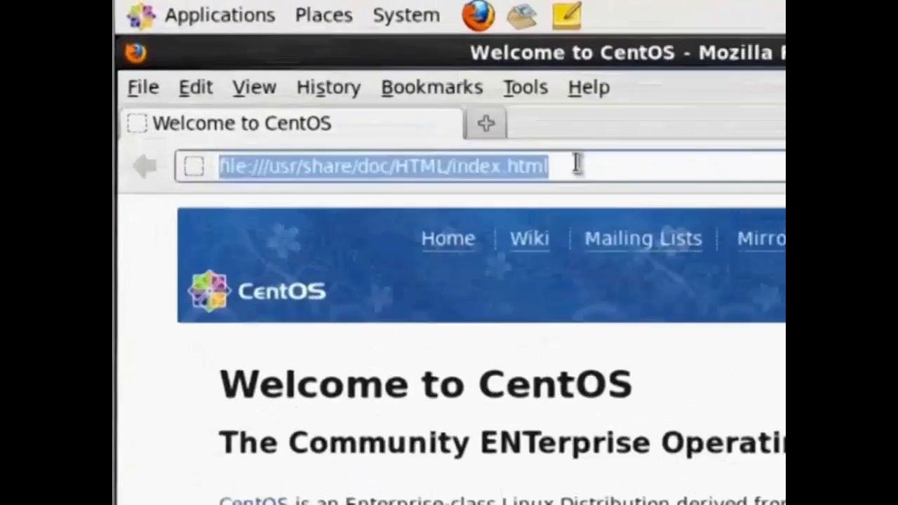
Step: Load localhost in Firefox to check the Apache web server
type("lo")
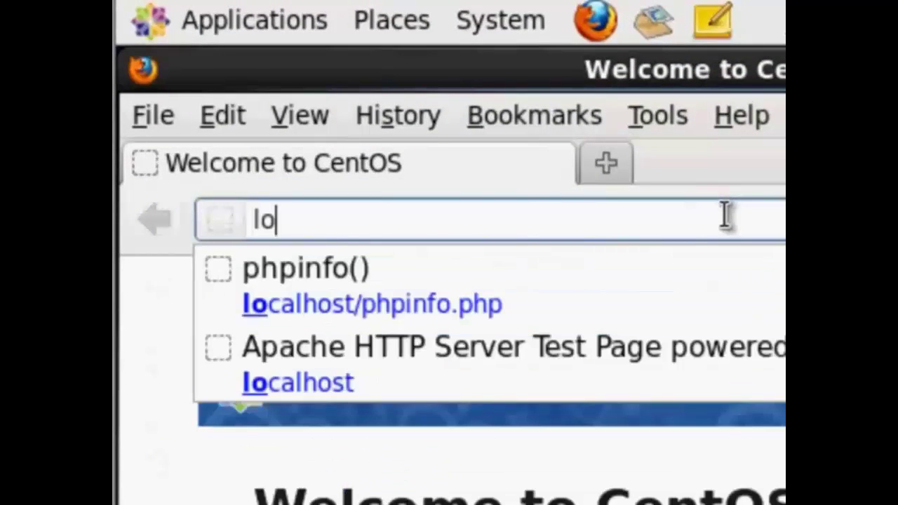
key("Down")
key("Down")
key("Return")
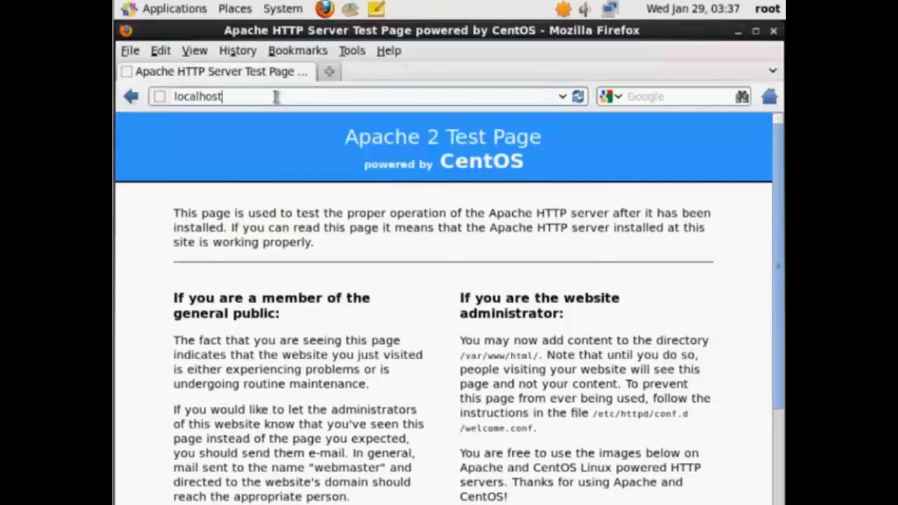
Step: Load localhost/phpinfo.php and look through the PHP configuration page
type("/")
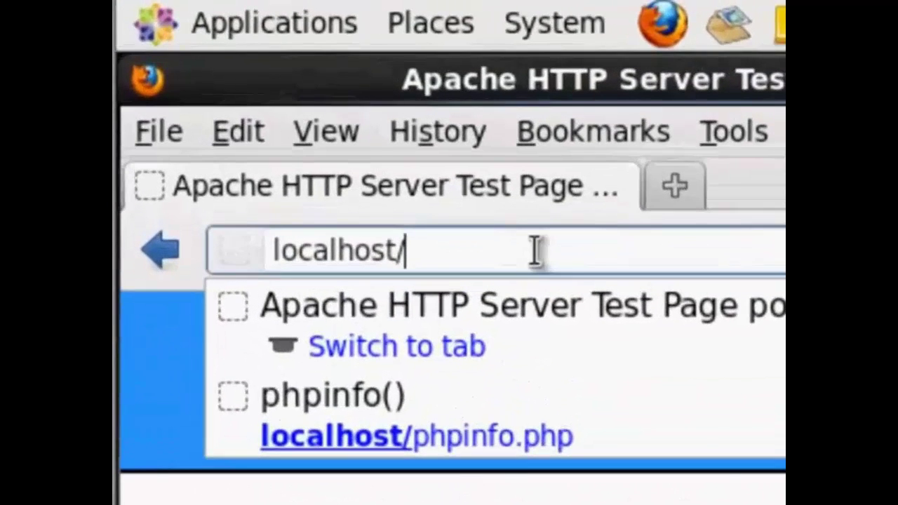
key("Down")
key("Down")
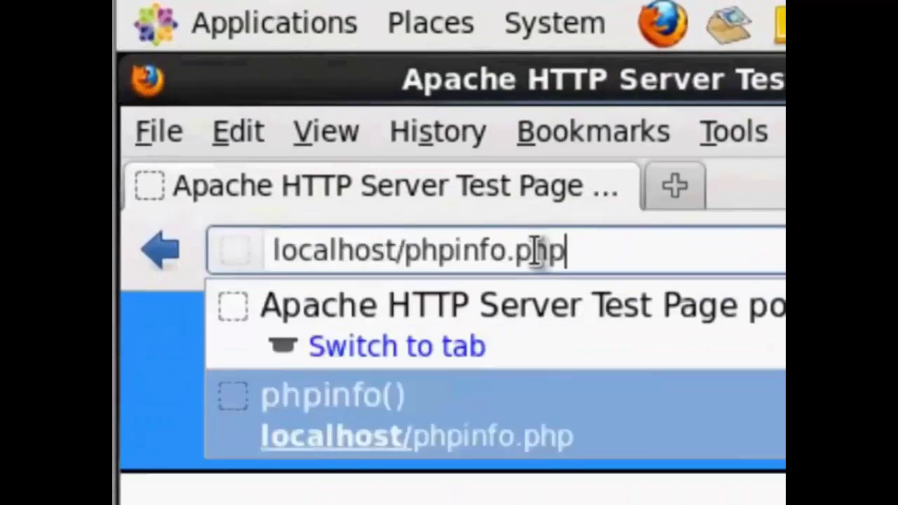
key("Return")
scroll(621, 491, "down", 10)
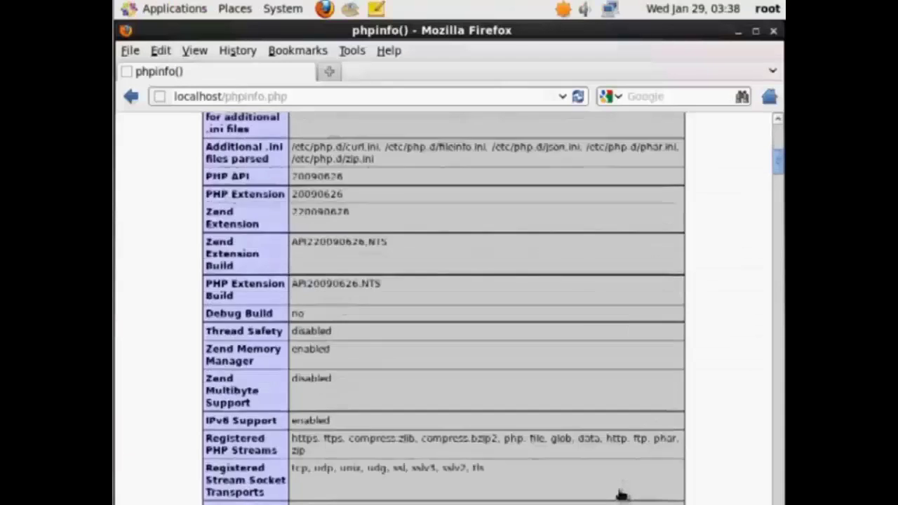
scroll(621, 495, "down", 6)
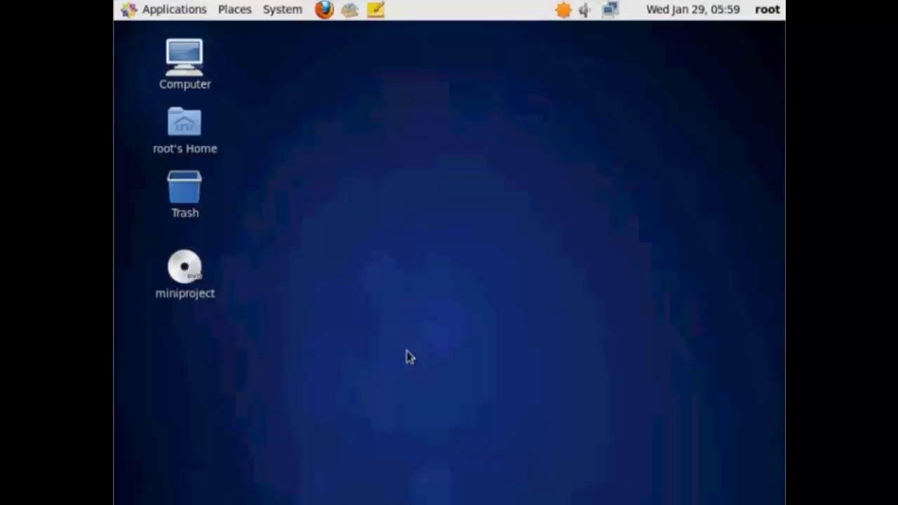
Step: Open a terminal from the desktop and query whether the vsftpd package is installed with rpm -q vsftpd
right_click(410, 357)
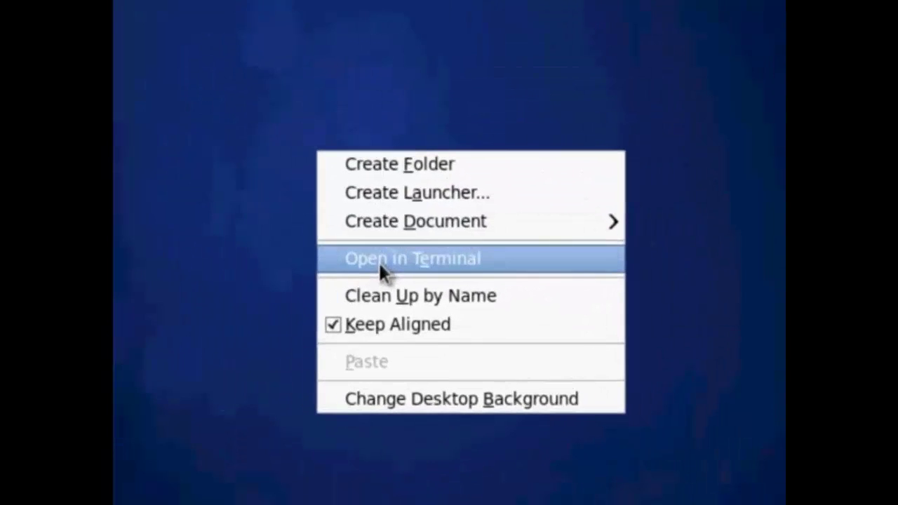
left_click(378, 261)
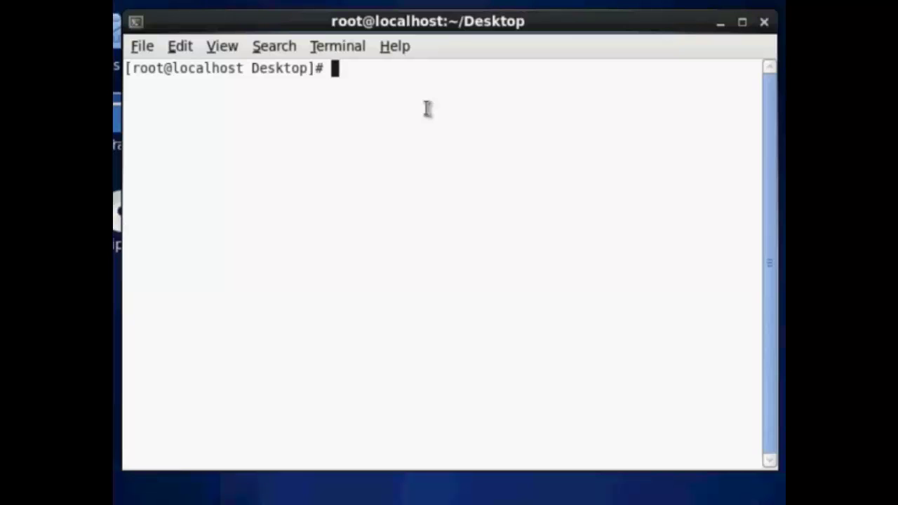
type("rpm ")
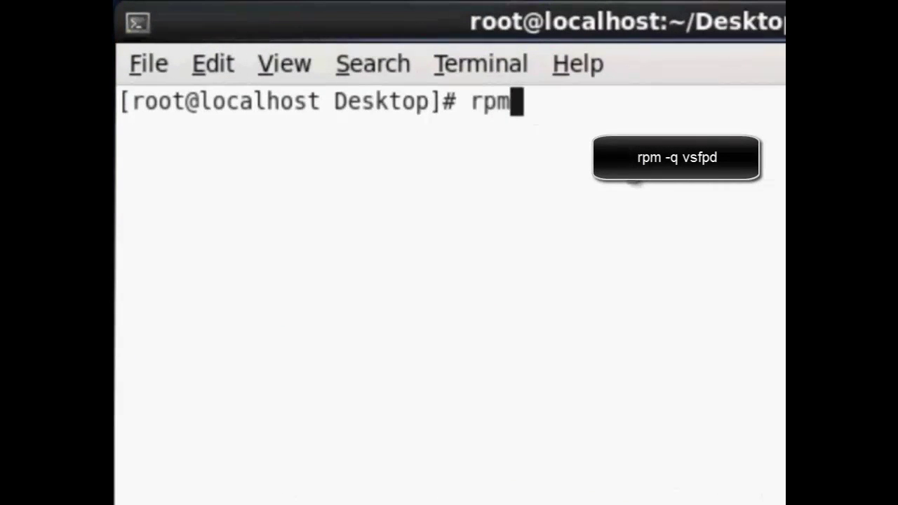
type("-q vsftpd")
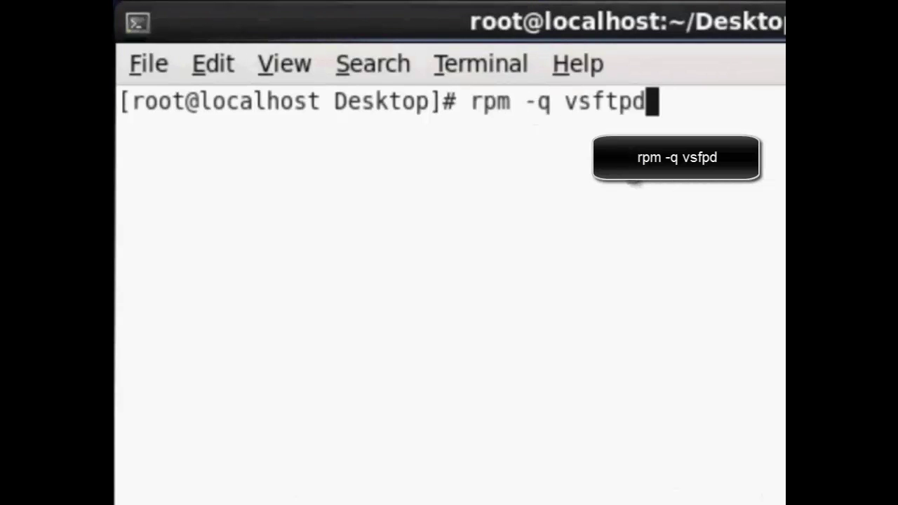
key("Return")
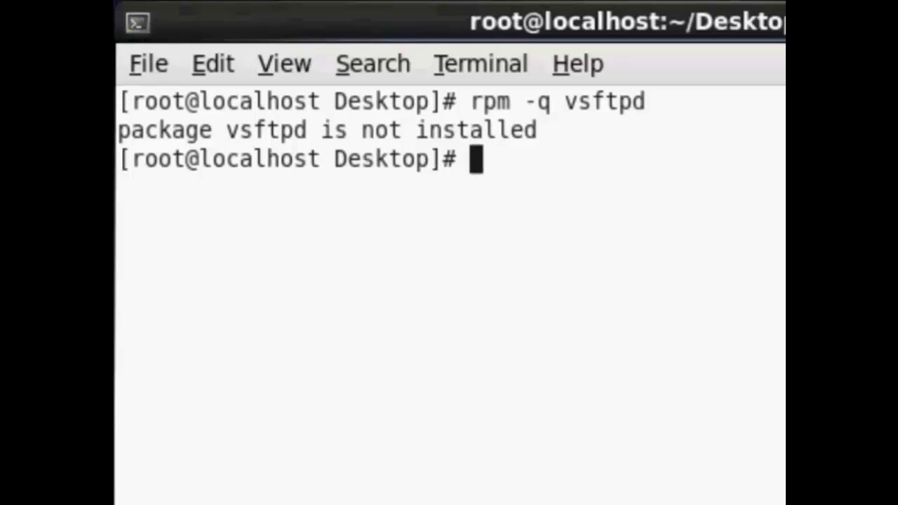
Step: Install the vsftpd package with yum install vsftpd and accept the transaction with y
type("yum in")
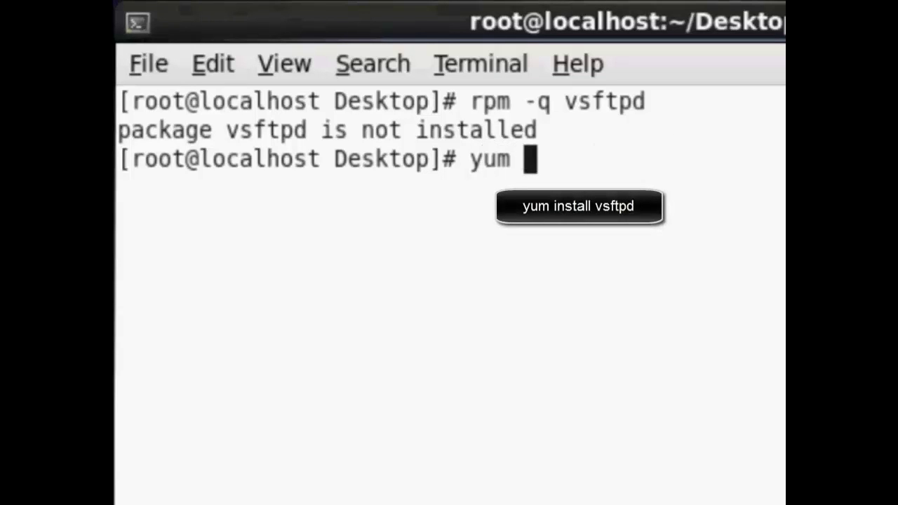
type("stall vsftpd")
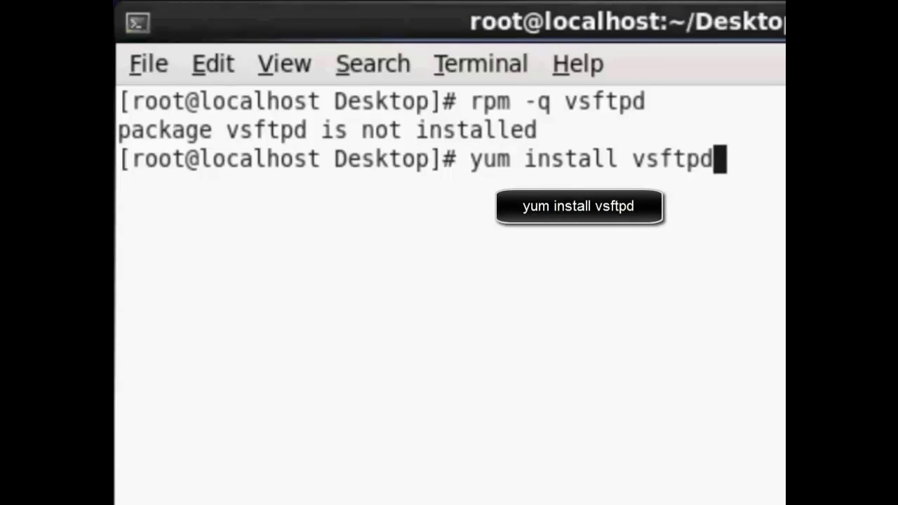
key("Return")
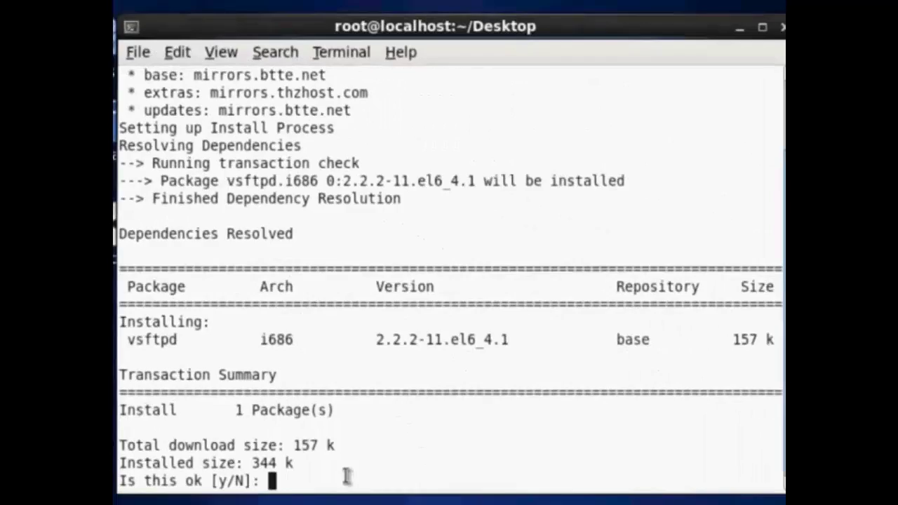
type("y")
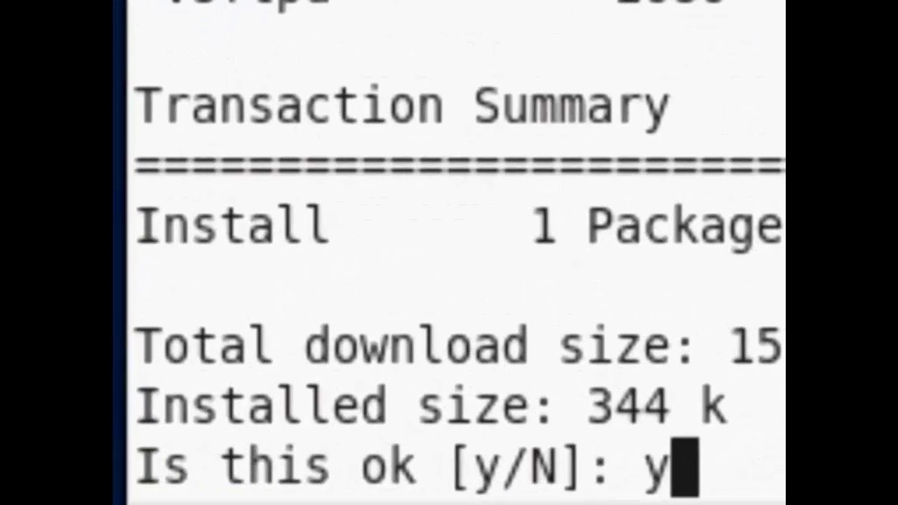
key("Return")
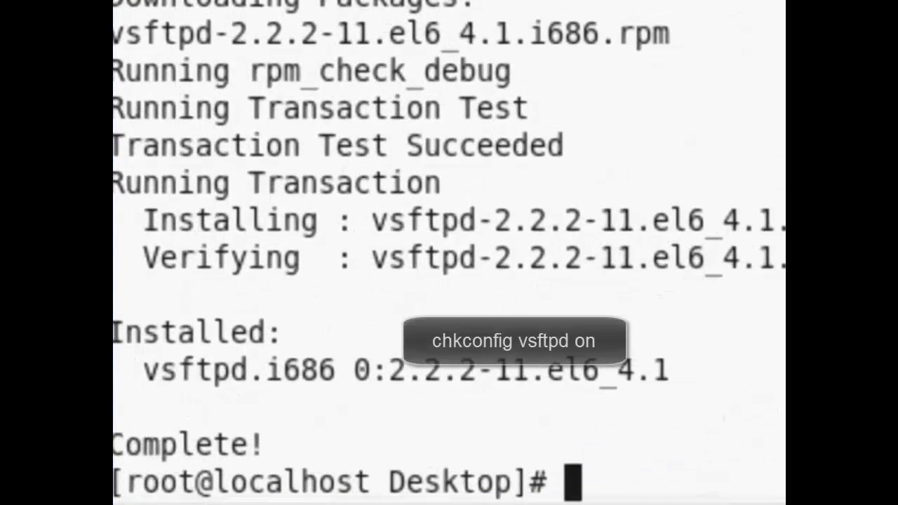
Step: Enable vsftpd at system startup with chkconfig vsftpd on
type("c")
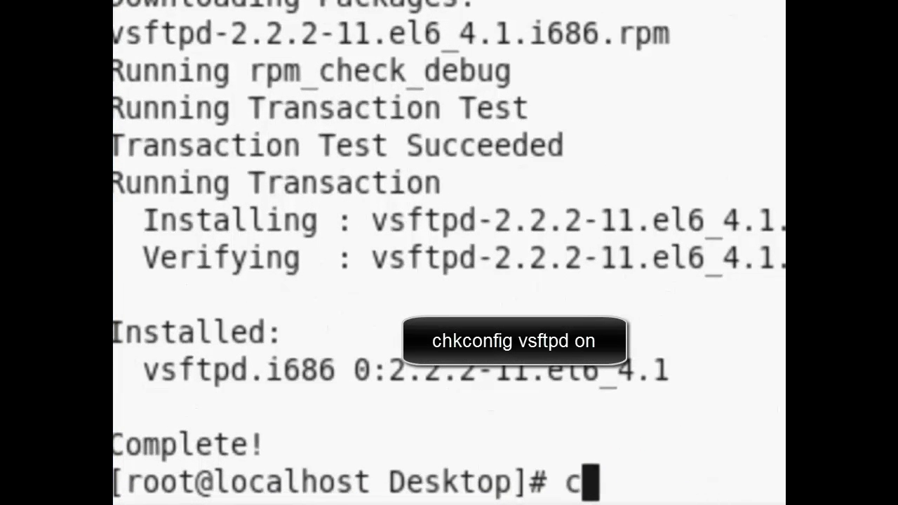
type("hkconfig vsftpd on")
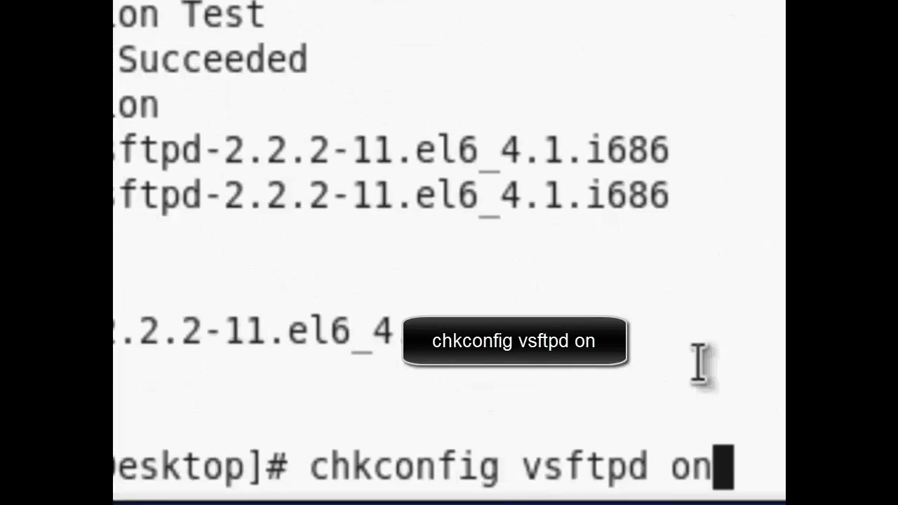
key("Return")
Step: Start the FTP service with service vsftpd start
type("se")
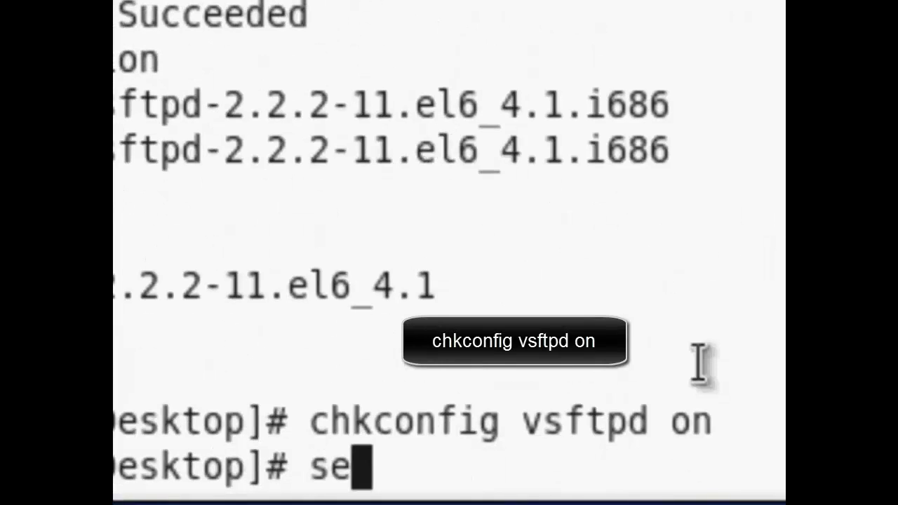
type("rvi")
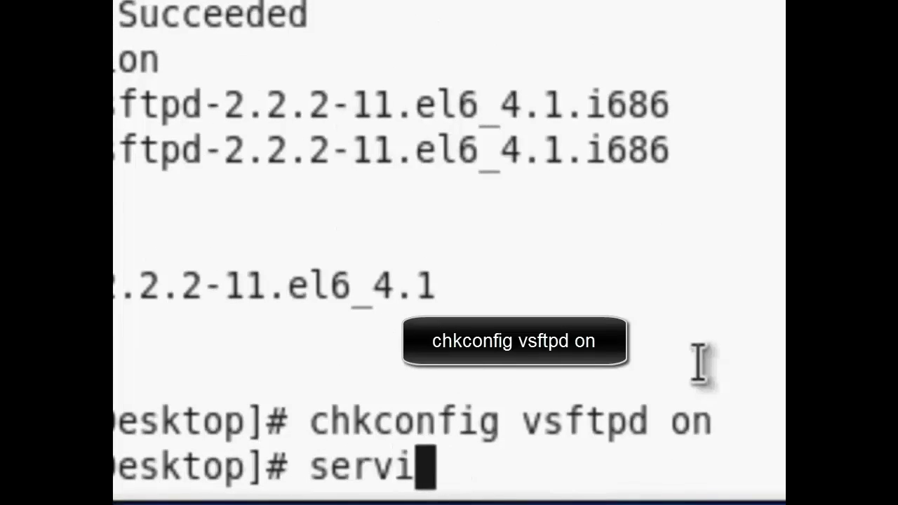
type("ce ")
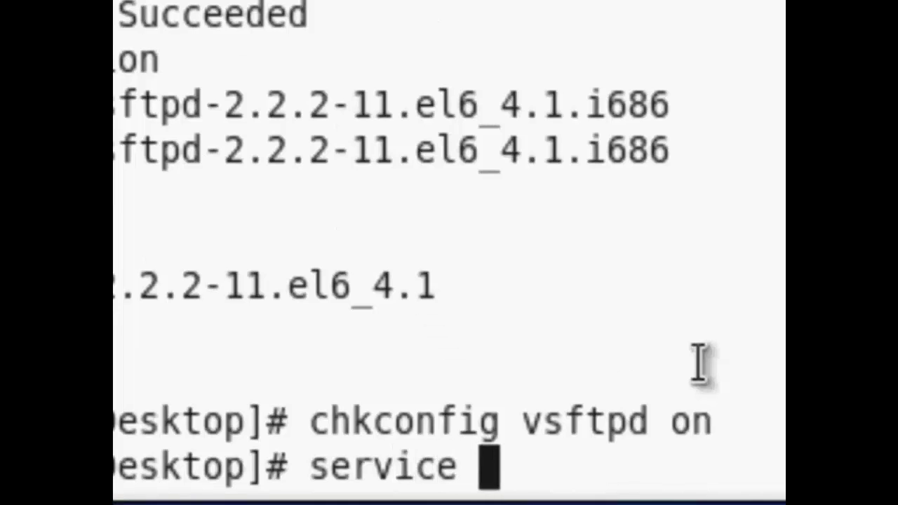
type("vs")
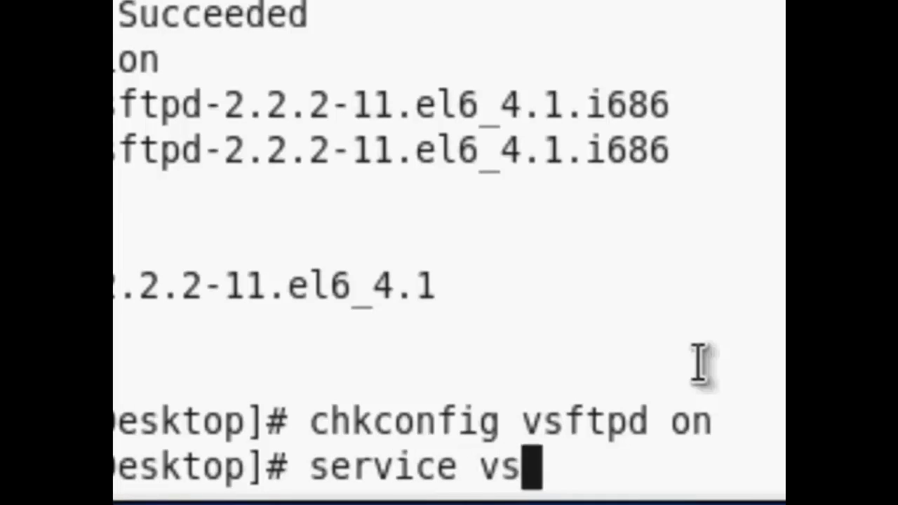
type("ft")
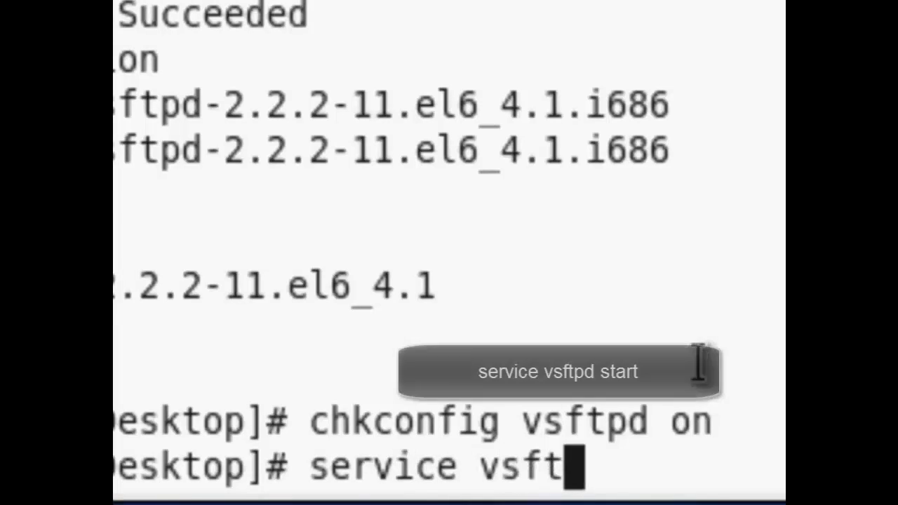
type("pd sta")
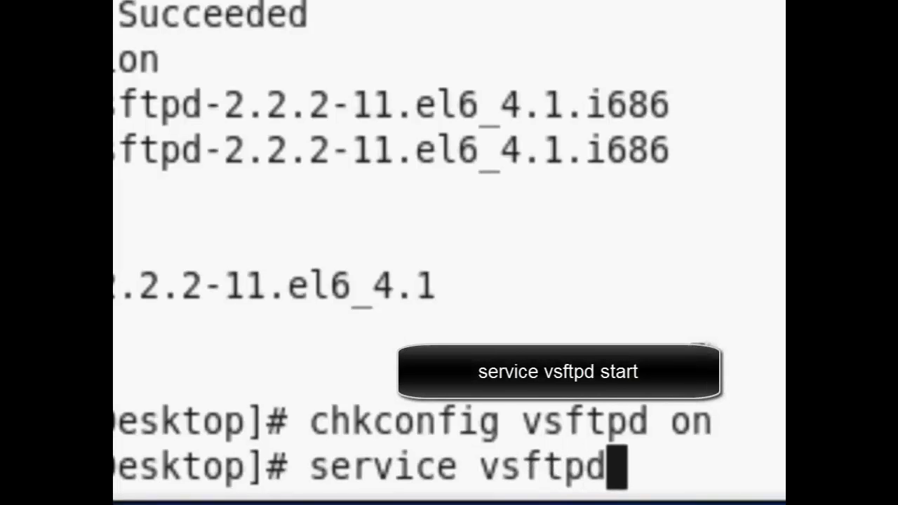
type("rt")
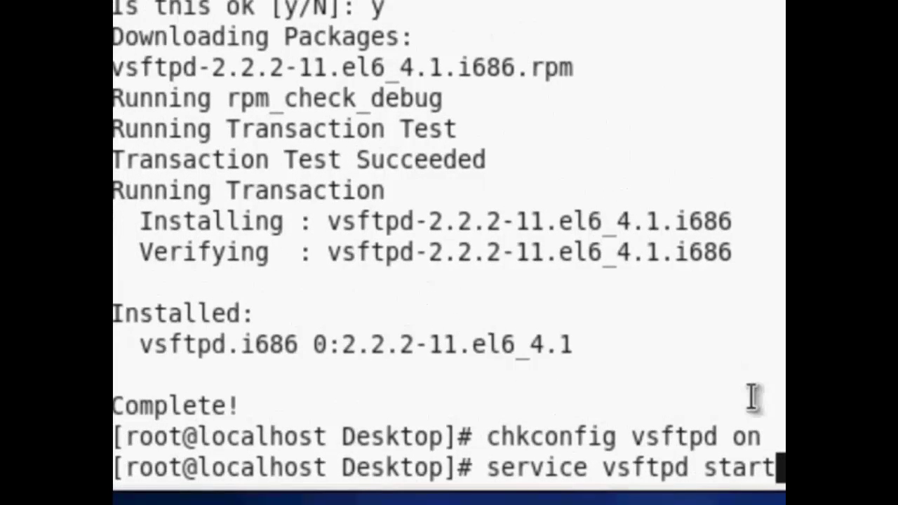
key("Return")
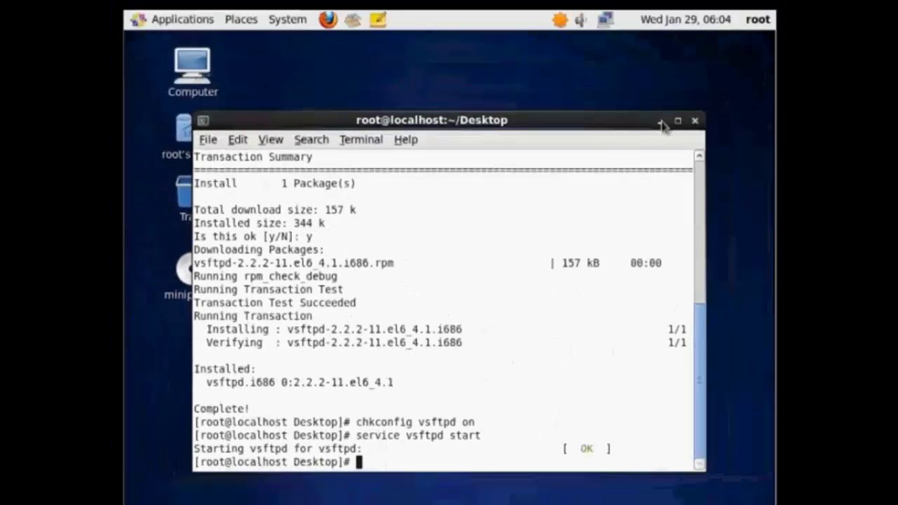
Step: Minimize the terminal, mark FTP as a trusted service in Firewall Configuration and apply the change, overriding the existing configuration
left_click(660, 122)
left_click(288, 19)
mouse_move(368, 77)
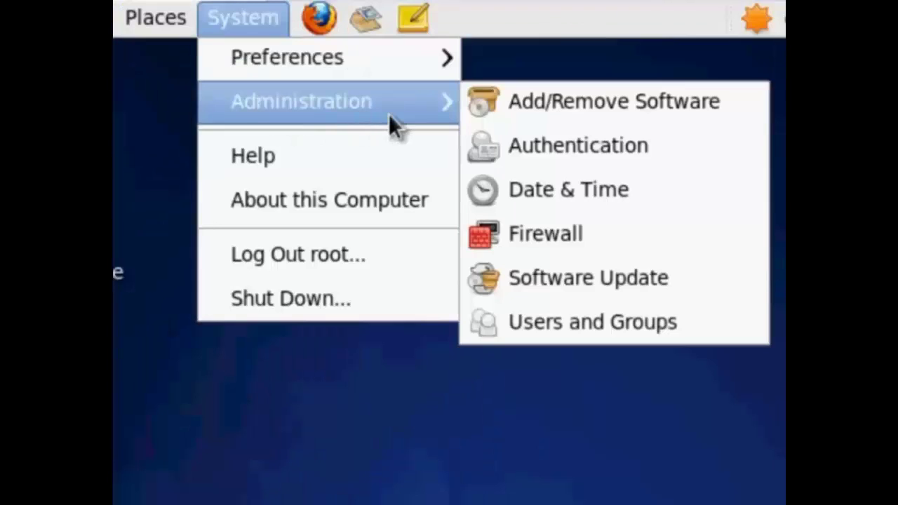
left_click(528, 233)
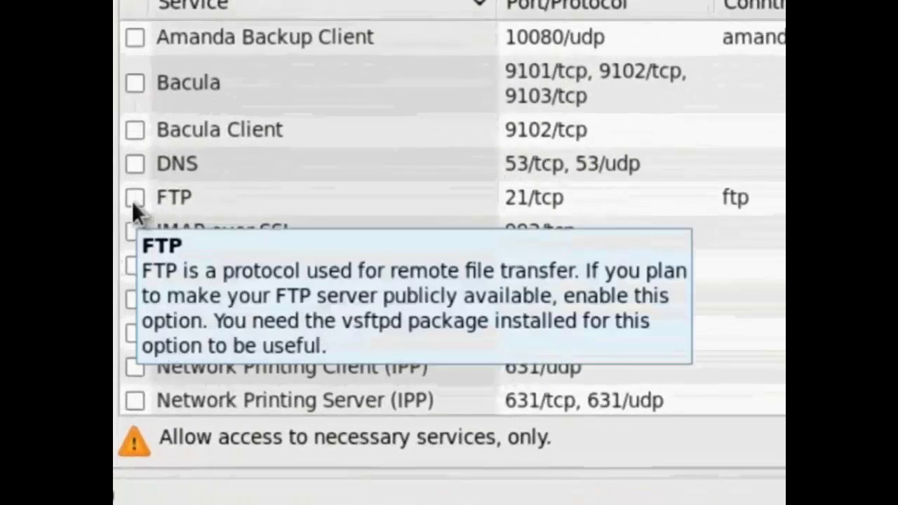
left_click(134, 198)
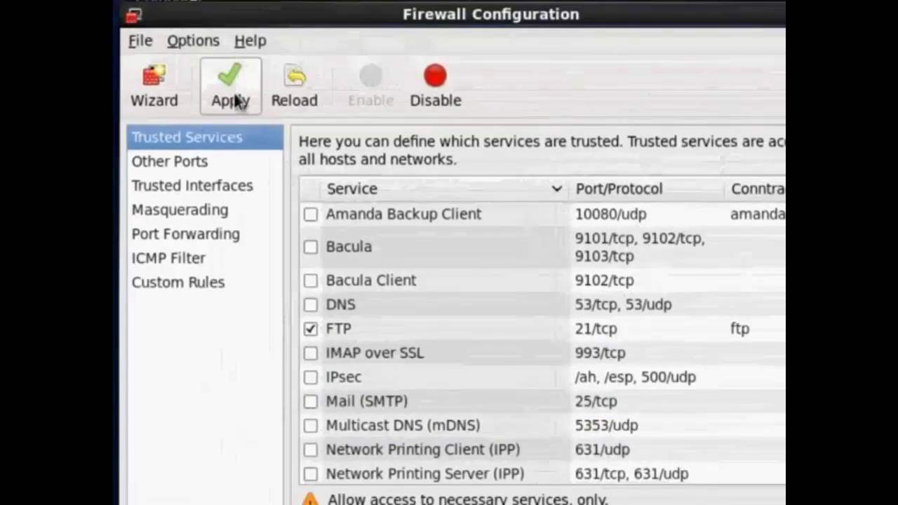
left_click(236, 102)
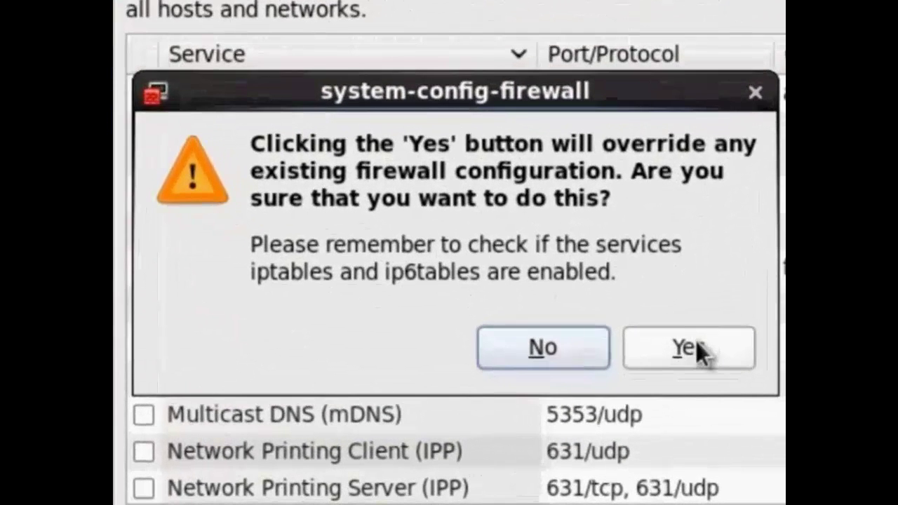
left_click(687, 348)
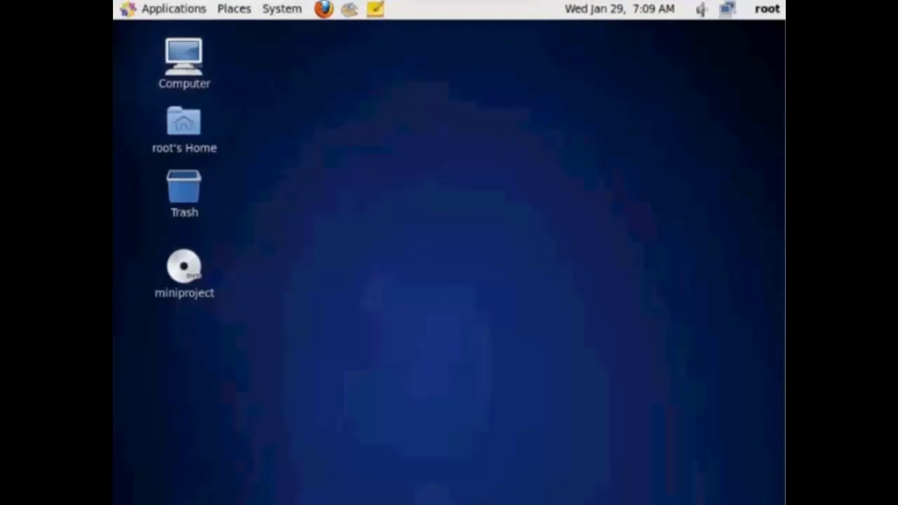
Step: Switch to Firefox and load ftp://localhost to check the FTP server
left_click(323, 9)
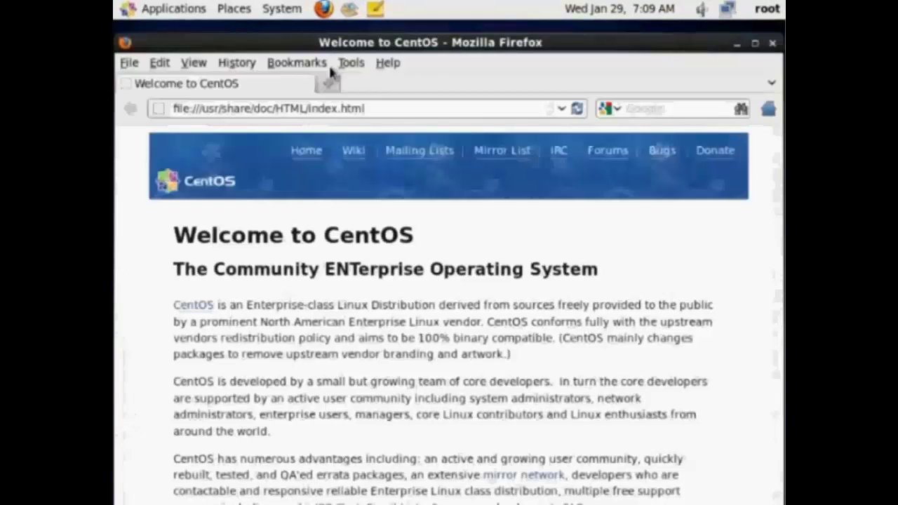
left_click(176, 113)
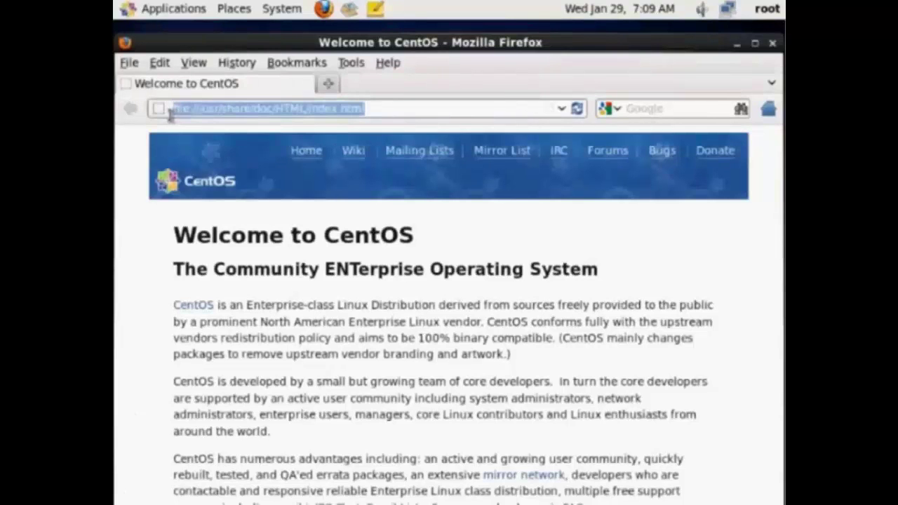
type("ftp")
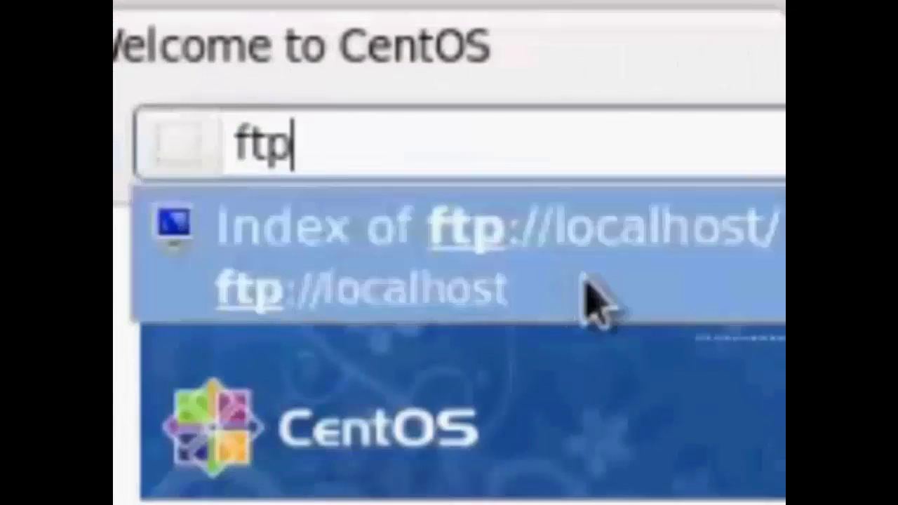
left_click(642, 308)
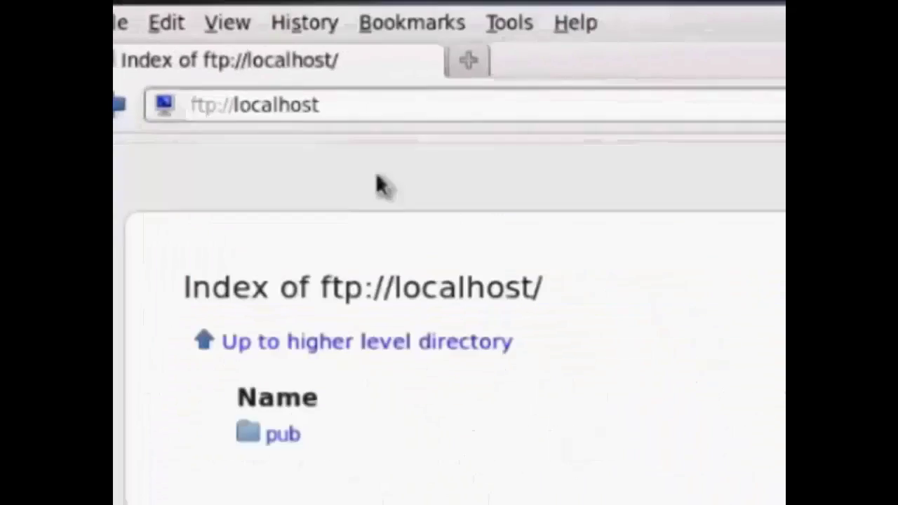